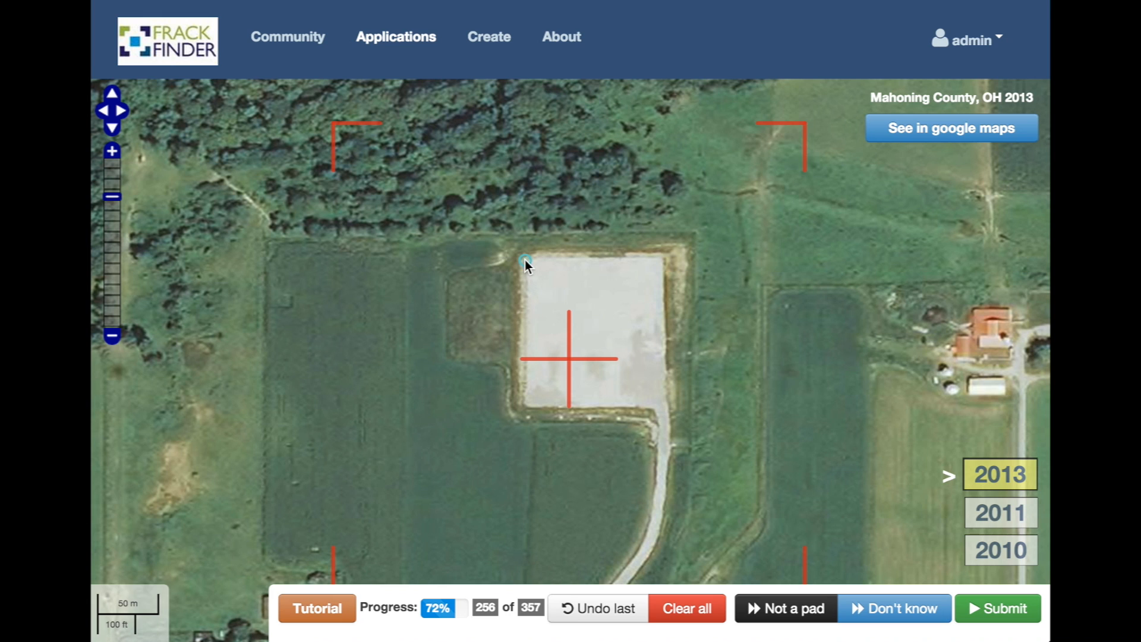
- Outline the square well pad beside the field with a four-corner polygon and submit it
click(524, 258)
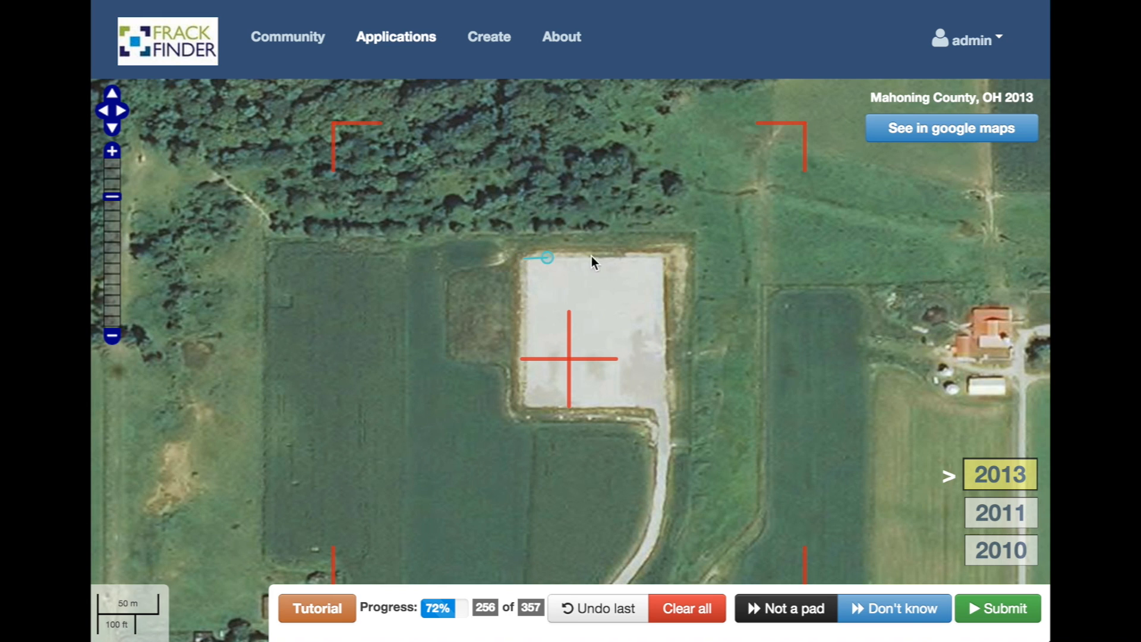
click(663, 256)
click(670, 407)
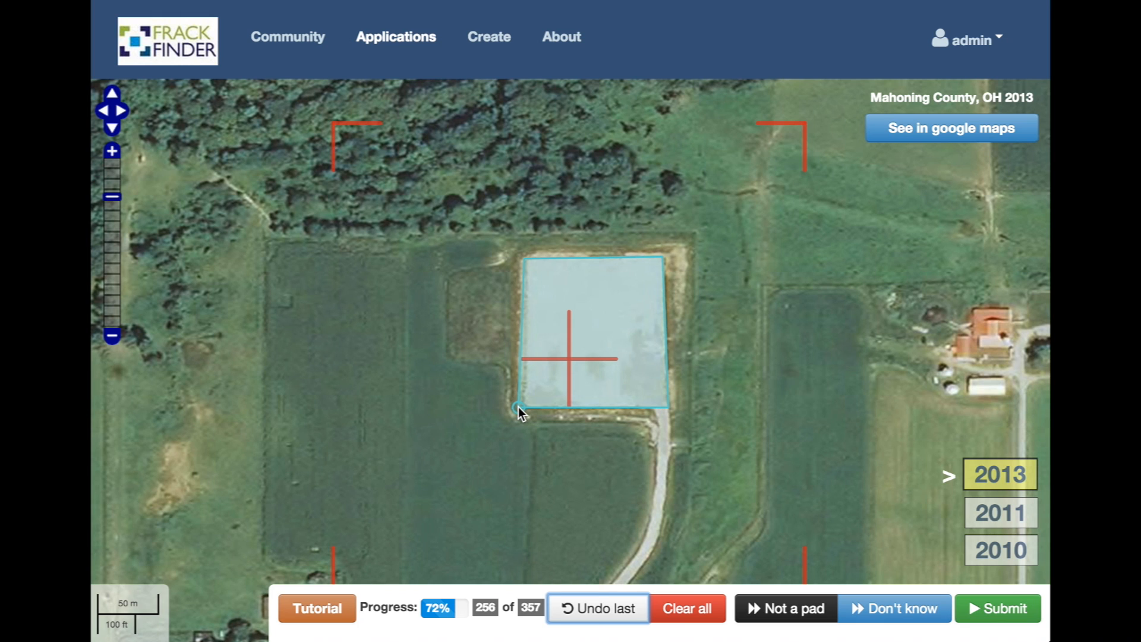
double_click(519, 406)
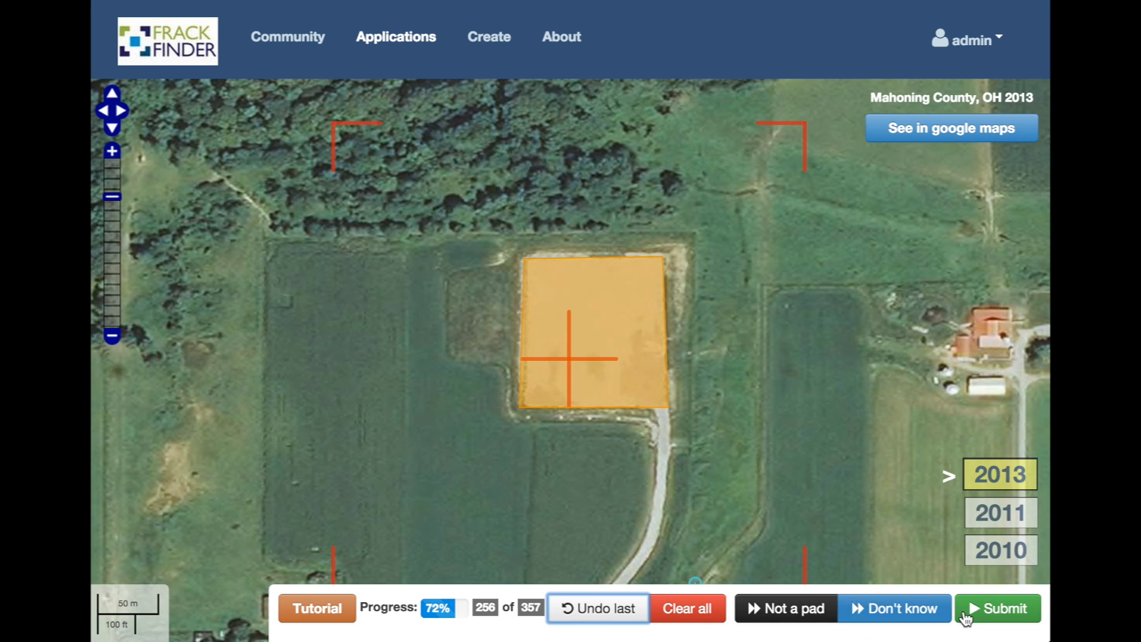
click(987, 610)
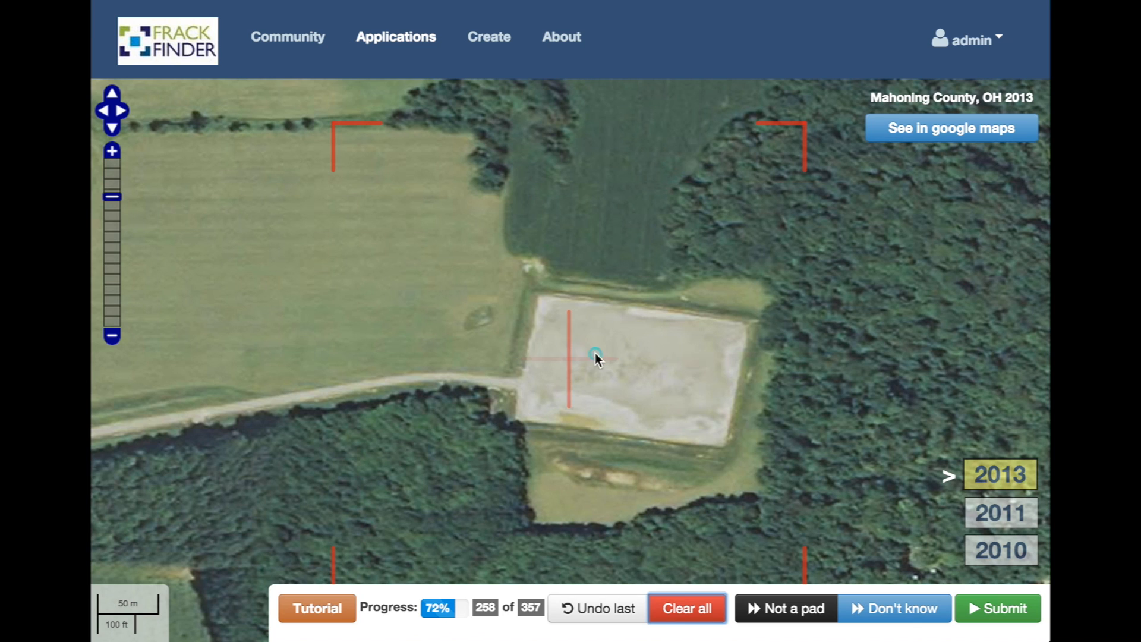
- Trace the tilted rectangular pad clockwise from its northwest corner as a closed polygon, then clear the drawing
click(539, 295)
click(748, 323)
click(724, 446)
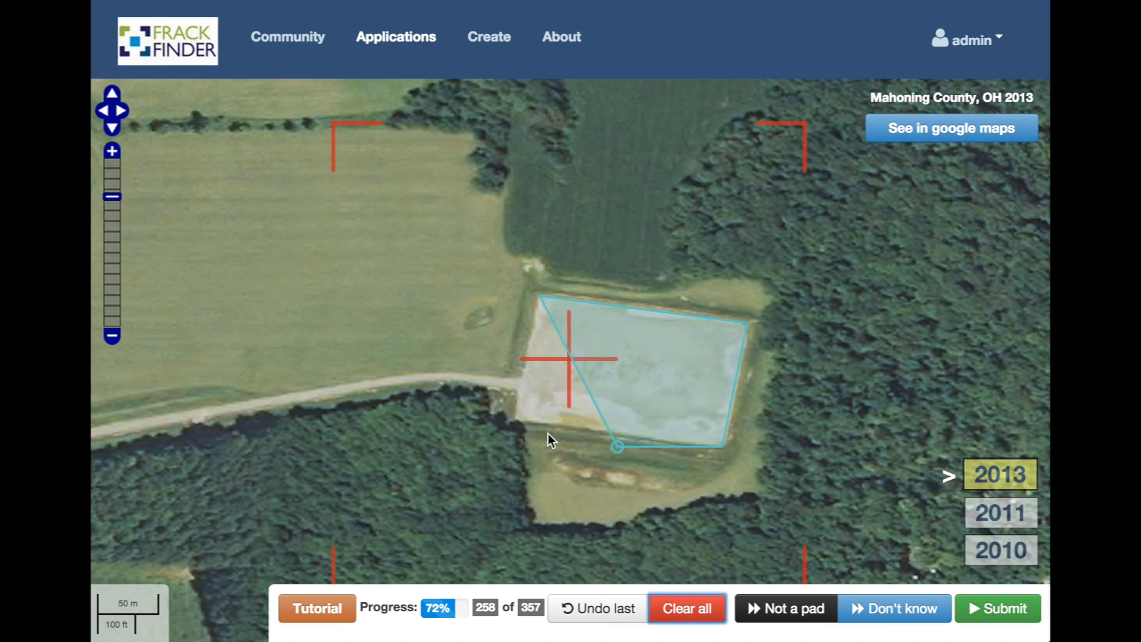
click(515, 420)
click(515, 419)
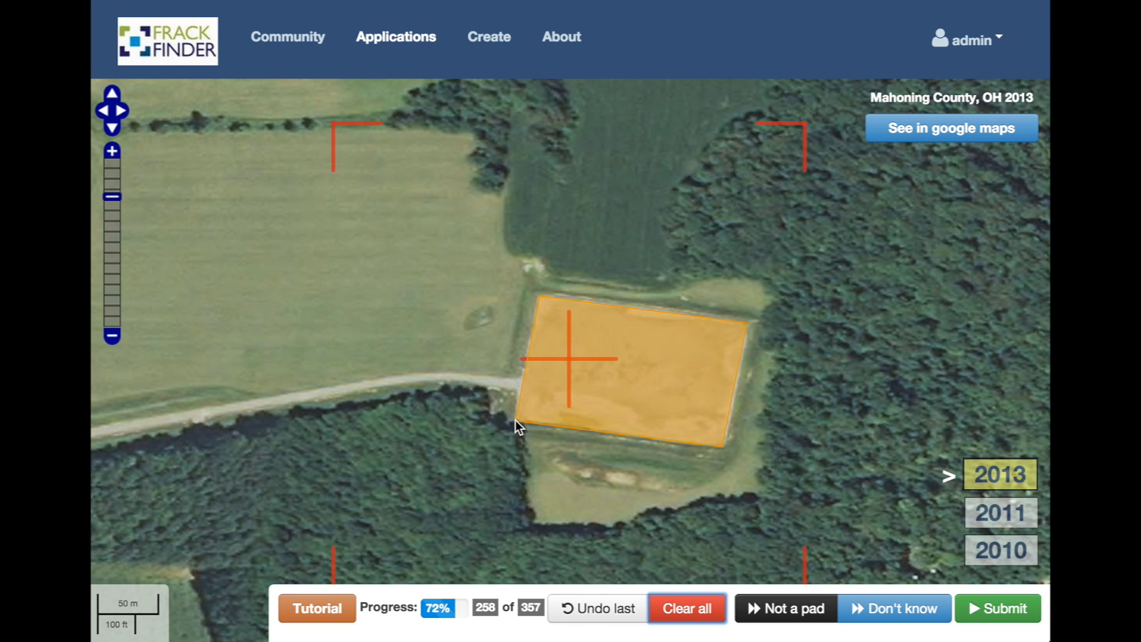
click(674, 608)
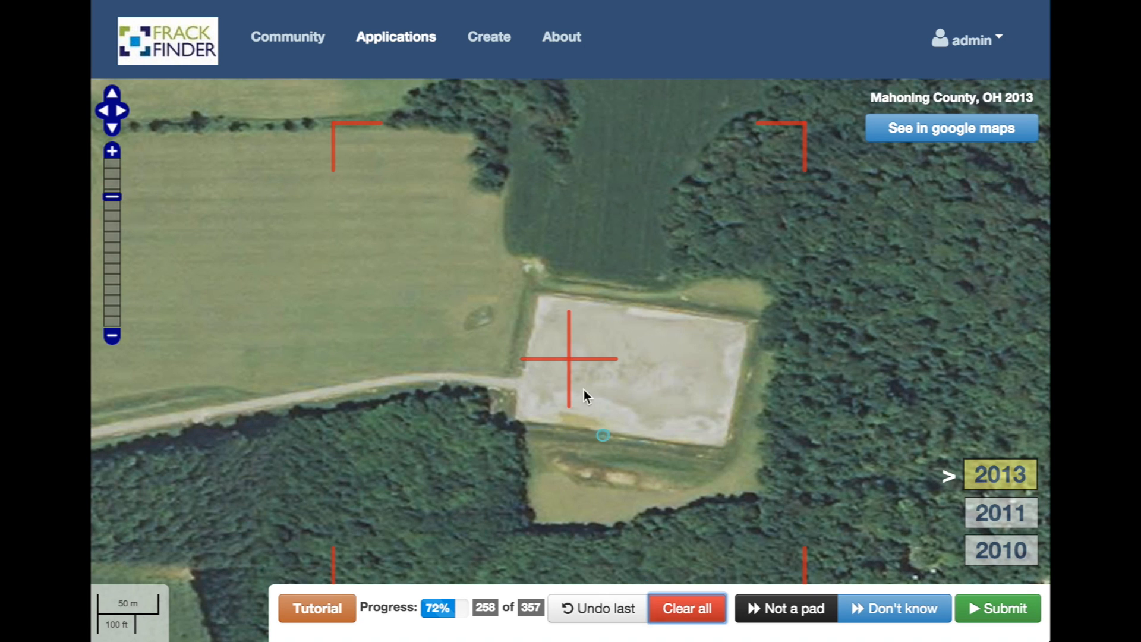
- Trace the rectangular pad counterclockwise from its northwest corner as a closed polygon, then clear the drawing
click(539, 297)
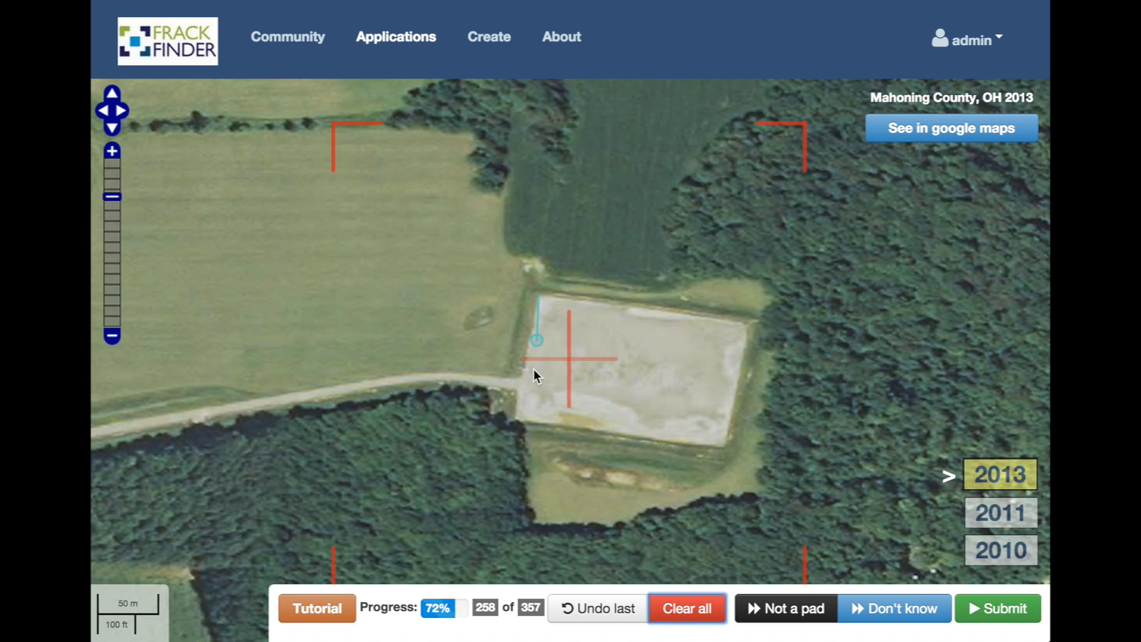
click(516, 419)
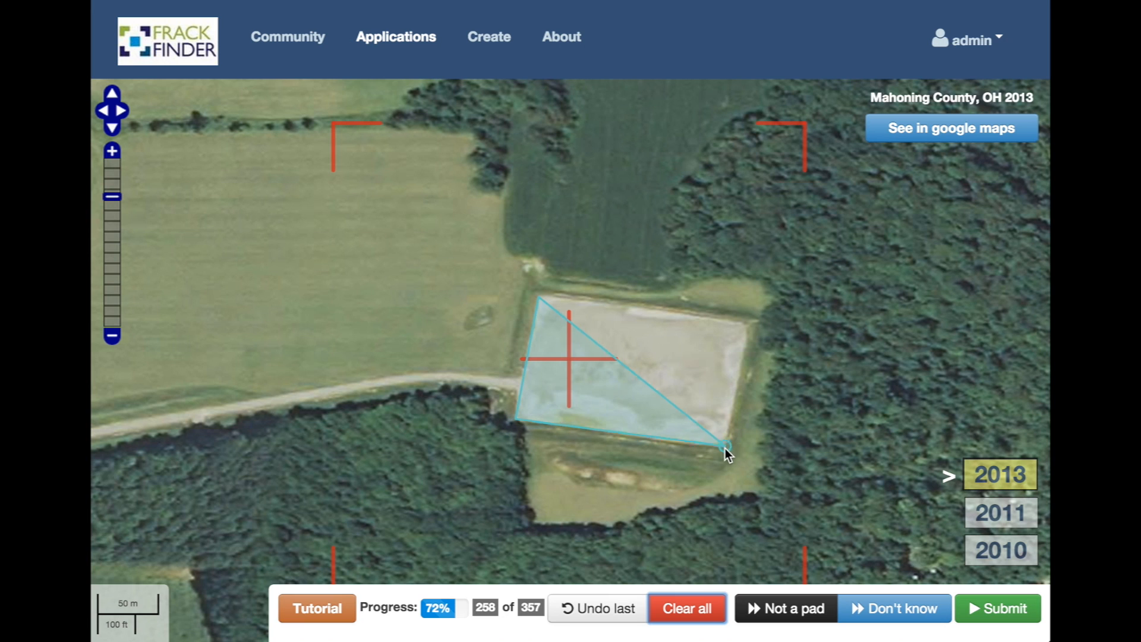
click(724, 450)
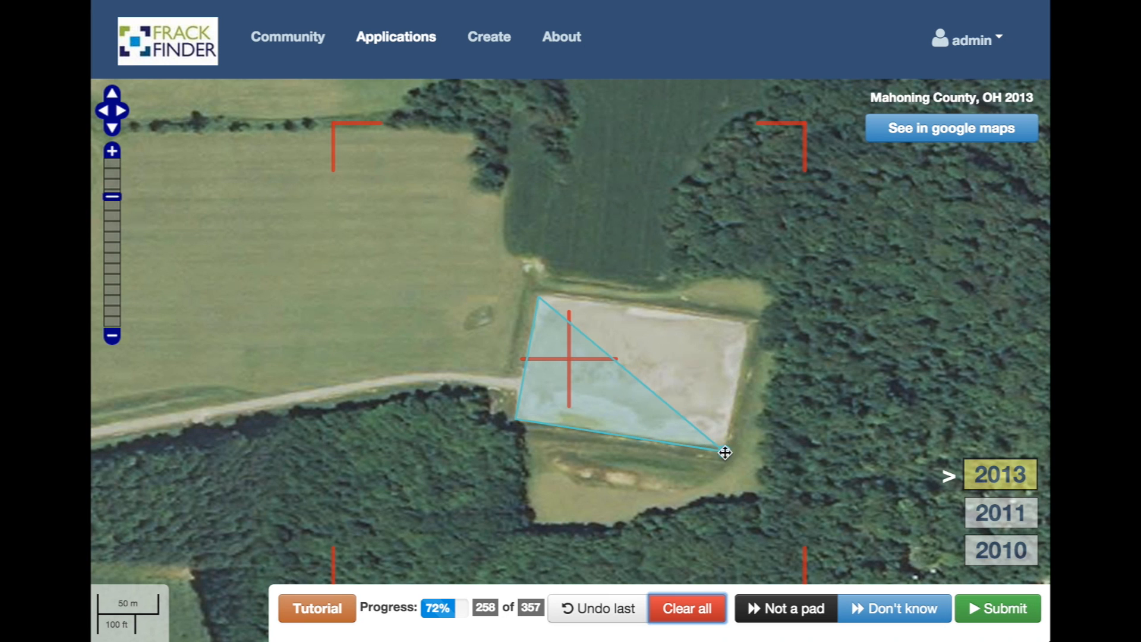
double_click(747, 325)
click(687, 609)
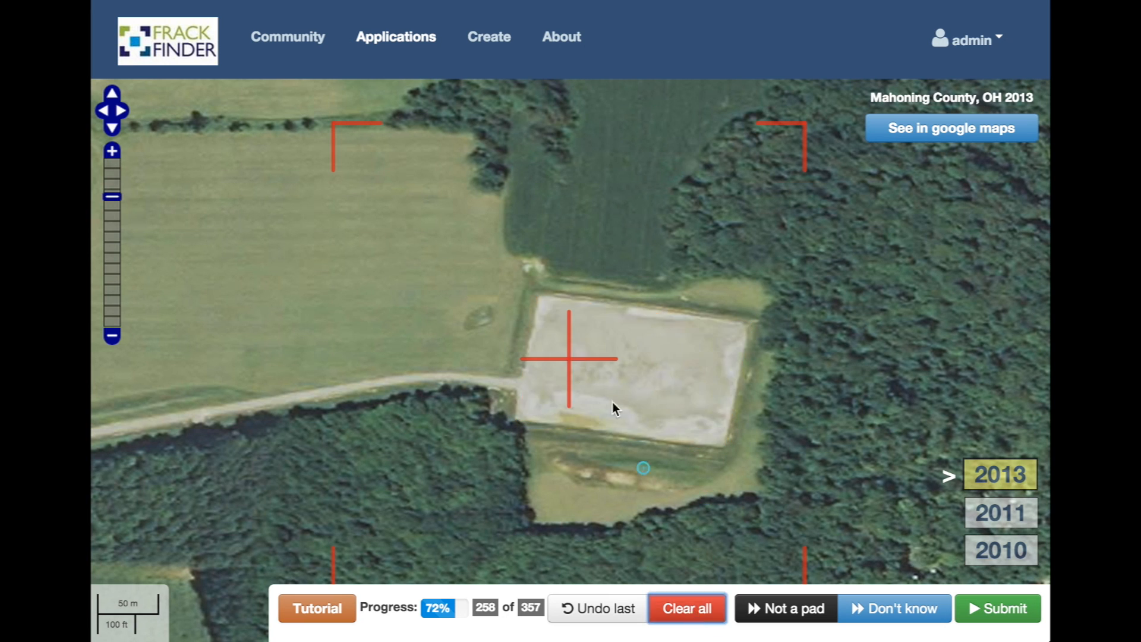
- Draw a self-crossing bow-tie polygon by marking the rectangular pad's corners out of order, then clear the drawing
click(541, 298)
click(750, 326)
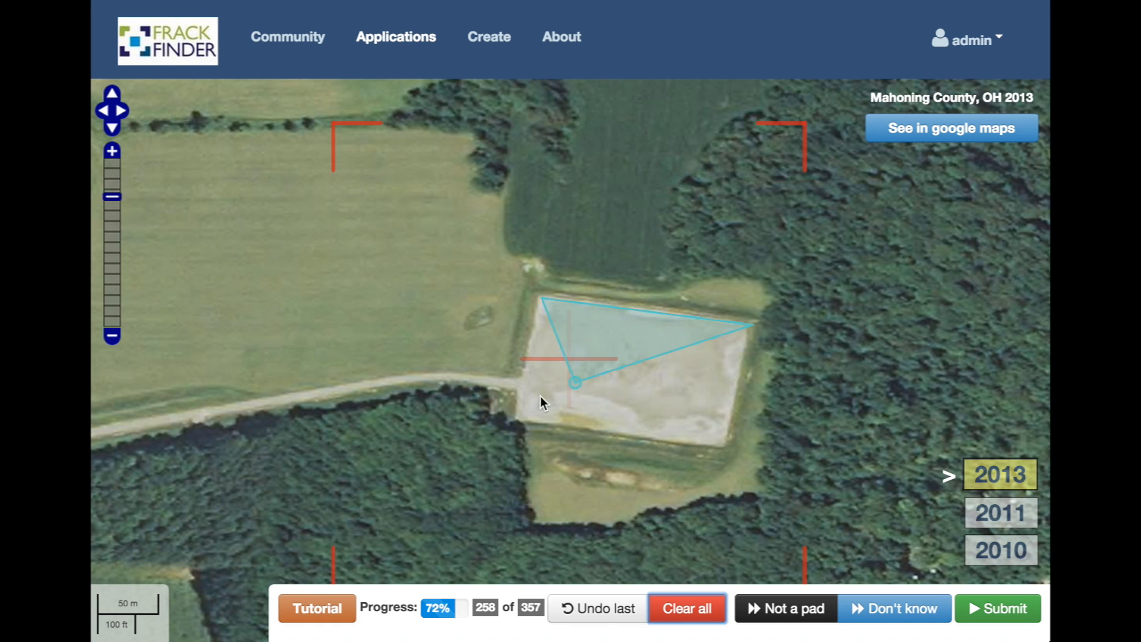
click(513, 417)
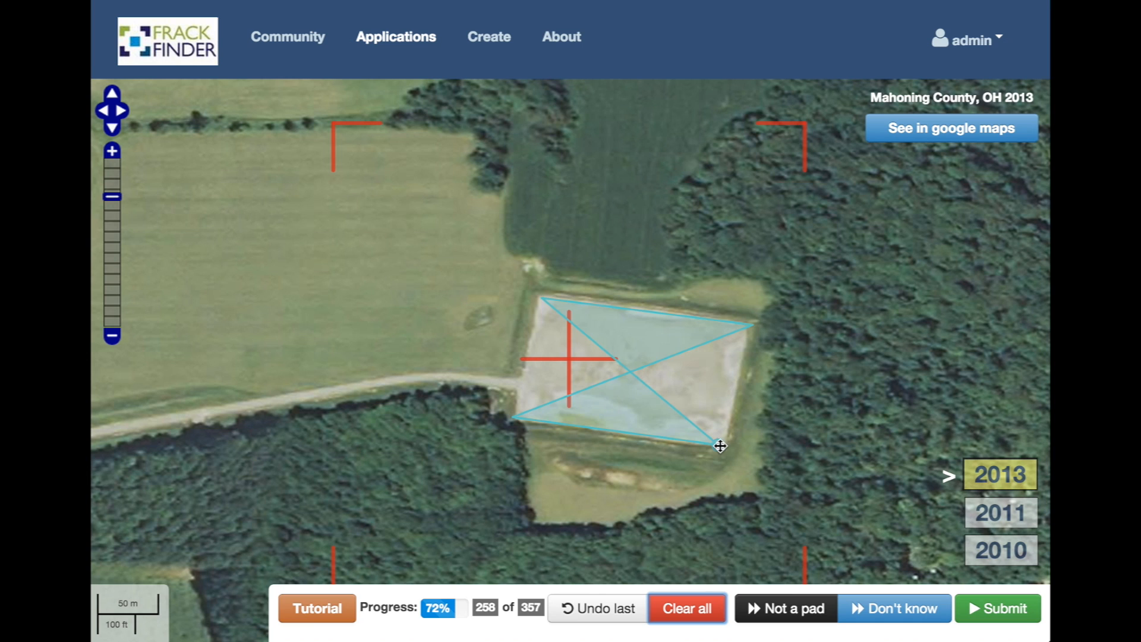
double_click(719, 444)
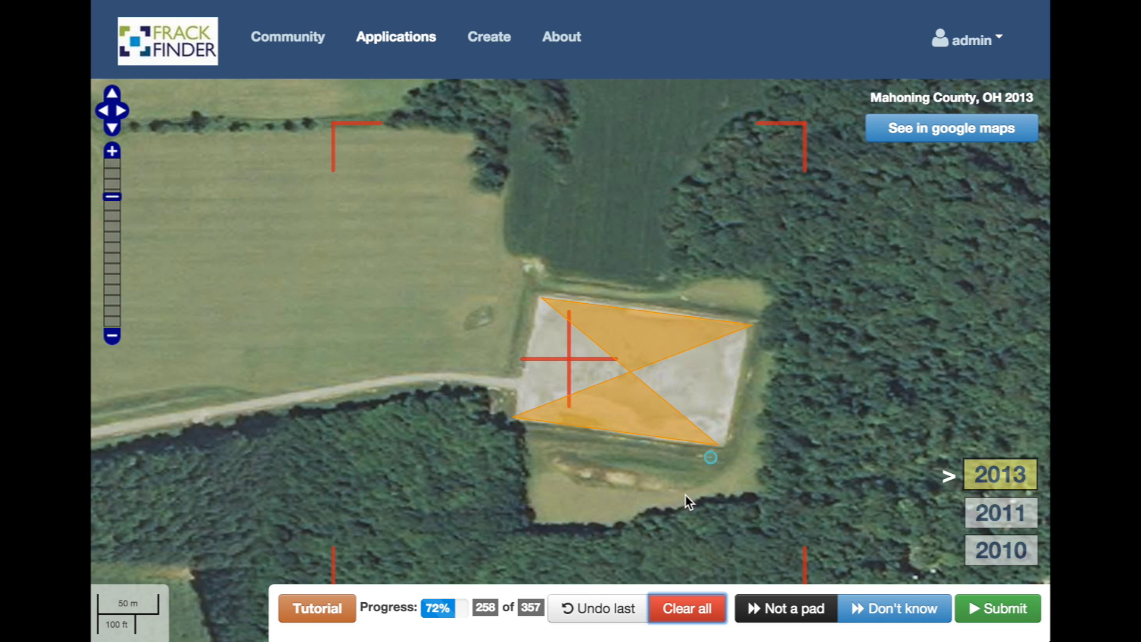
click(676, 617)
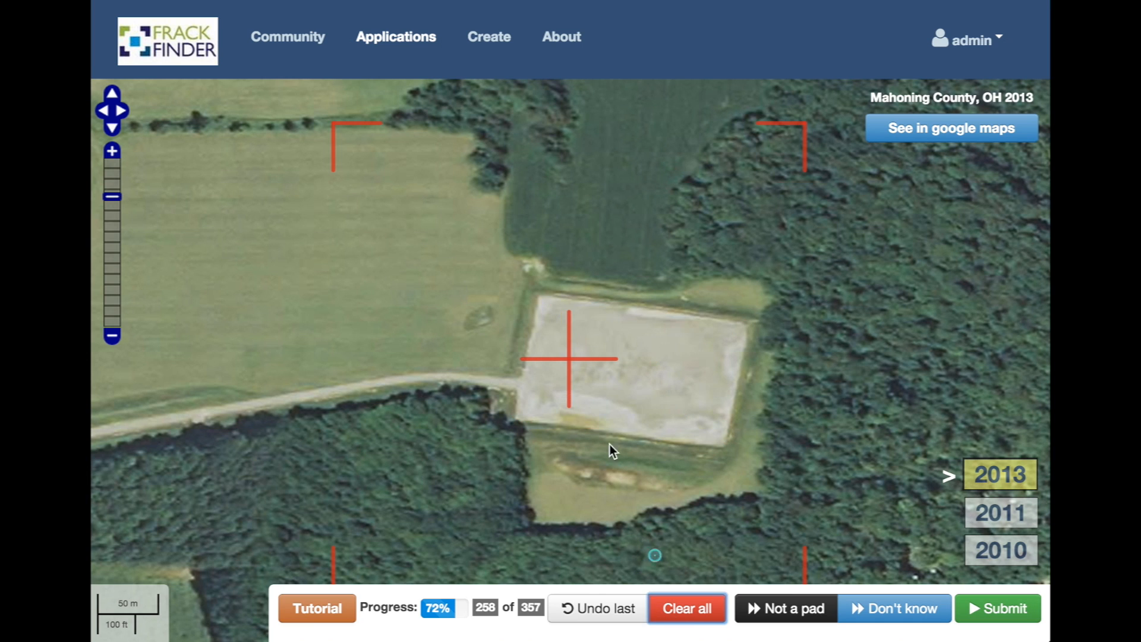
- Outline the rectangular pad by marking its four corners in sequence around the edge, and submit the polygon
click(538, 296)
click(747, 326)
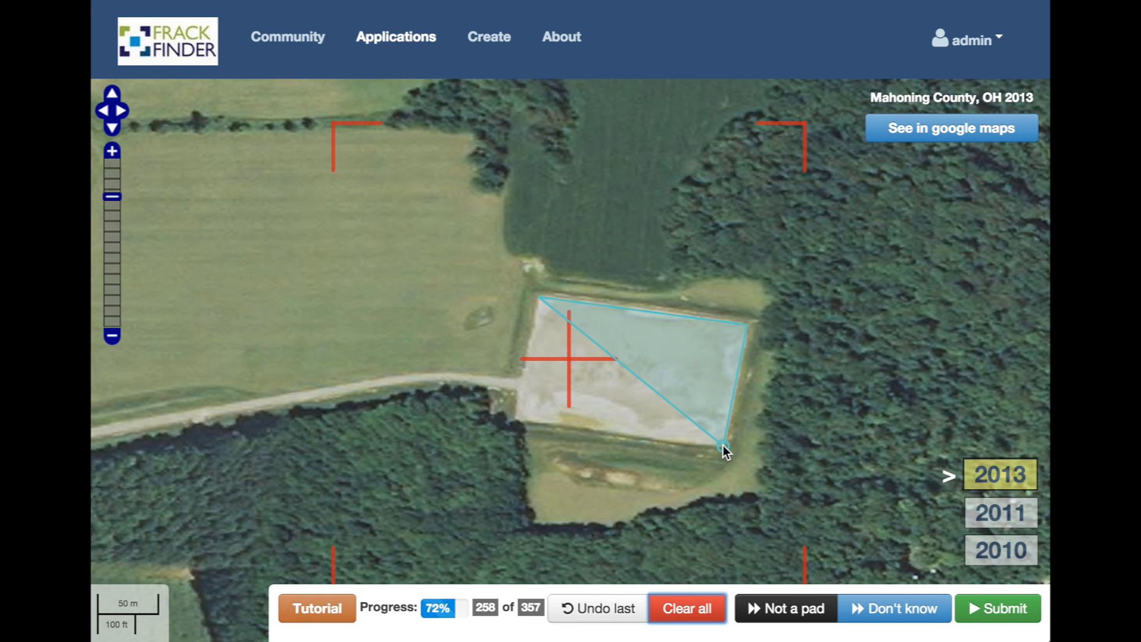
click(720, 444)
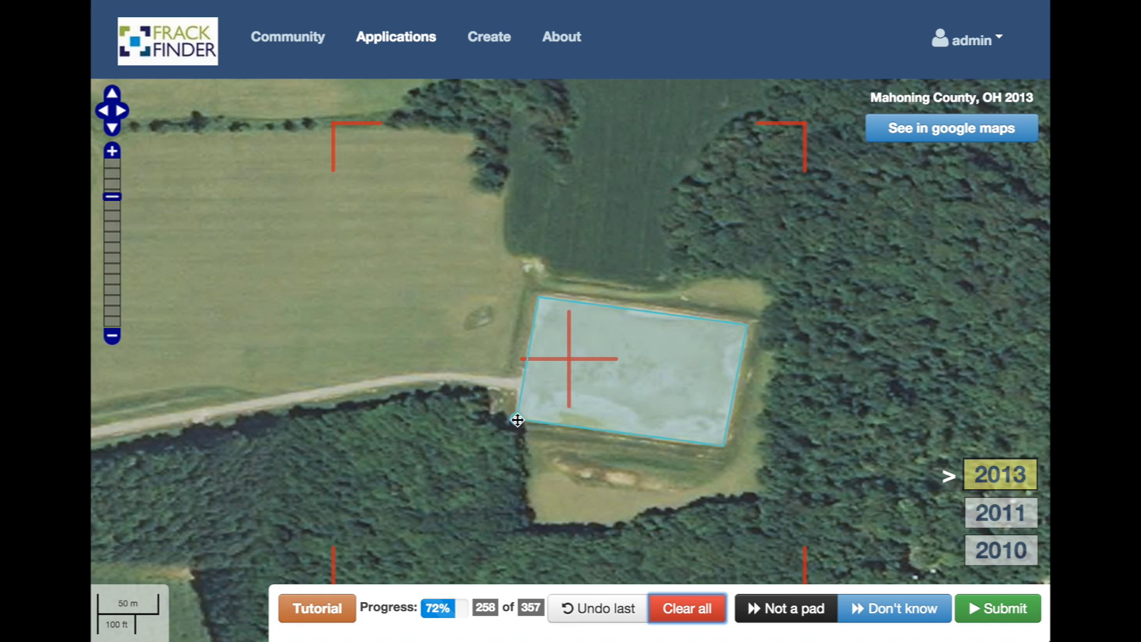
double_click(516, 420)
click(972, 609)
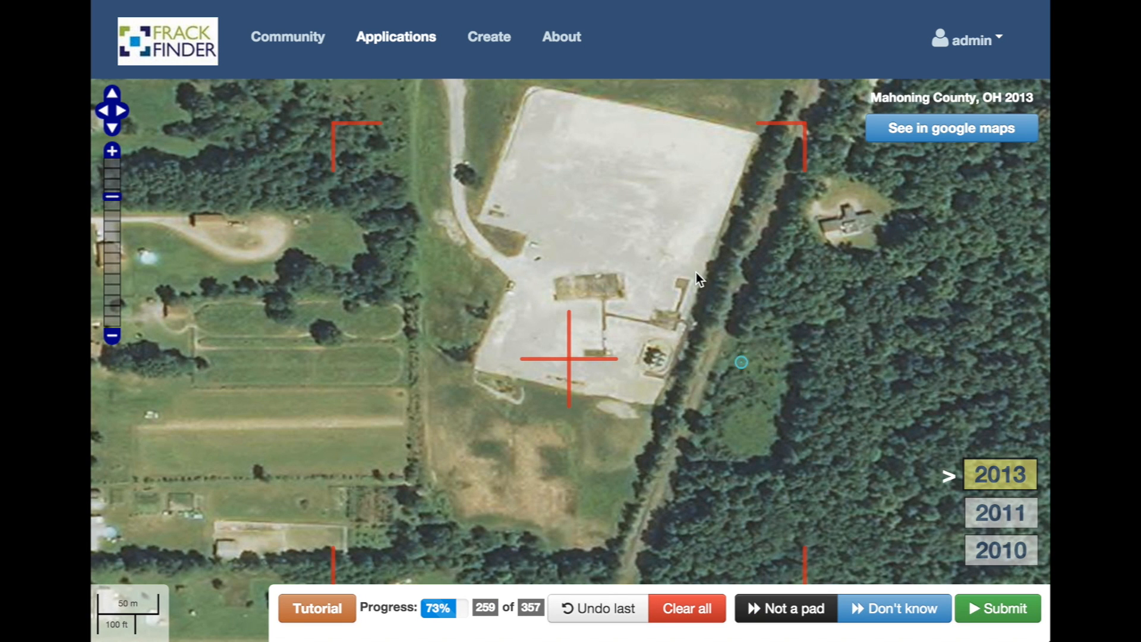
- Outline the large pad beside the tree line with a six-corner polygon that follows the notch on its west side, and submit it
drag(703, 240, 698, 304)
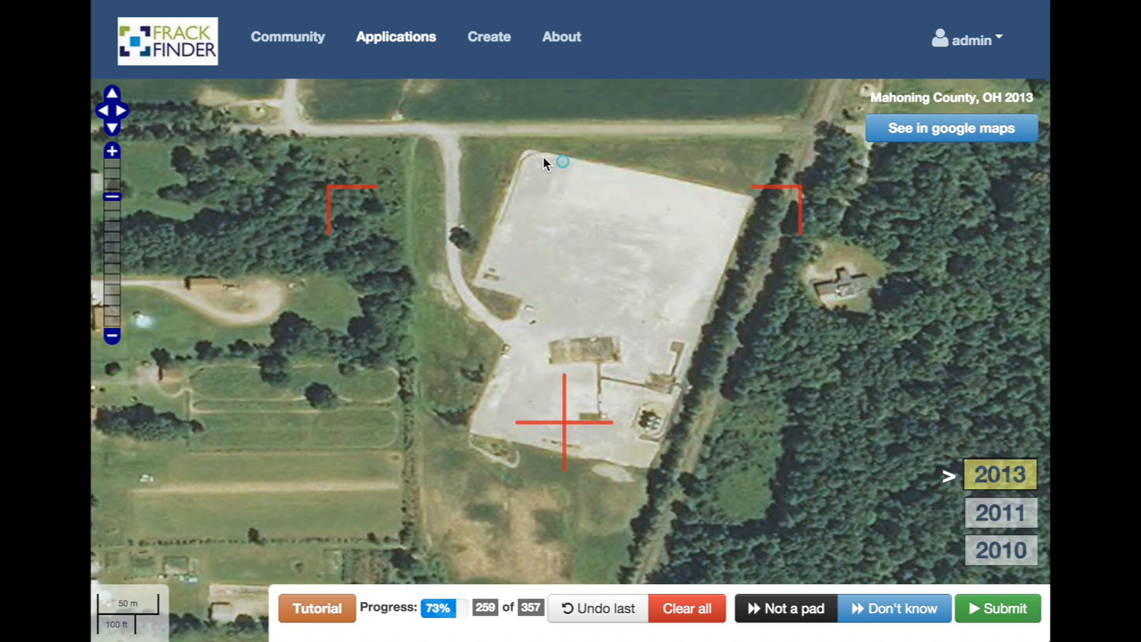
click(526, 151)
click(750, 198)
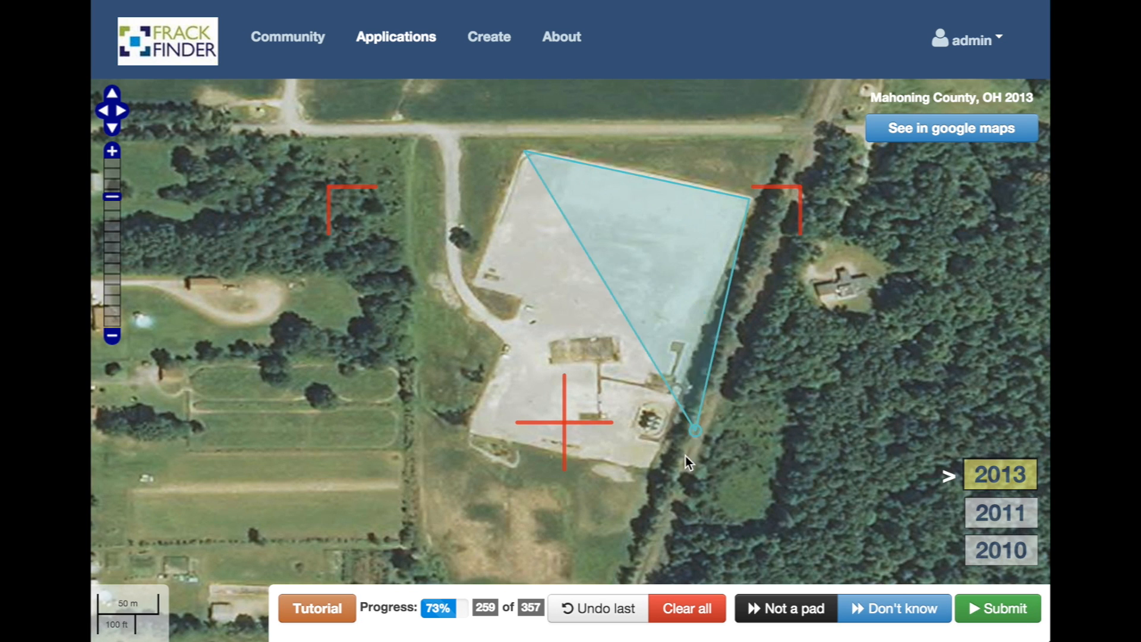
click(652, 469)
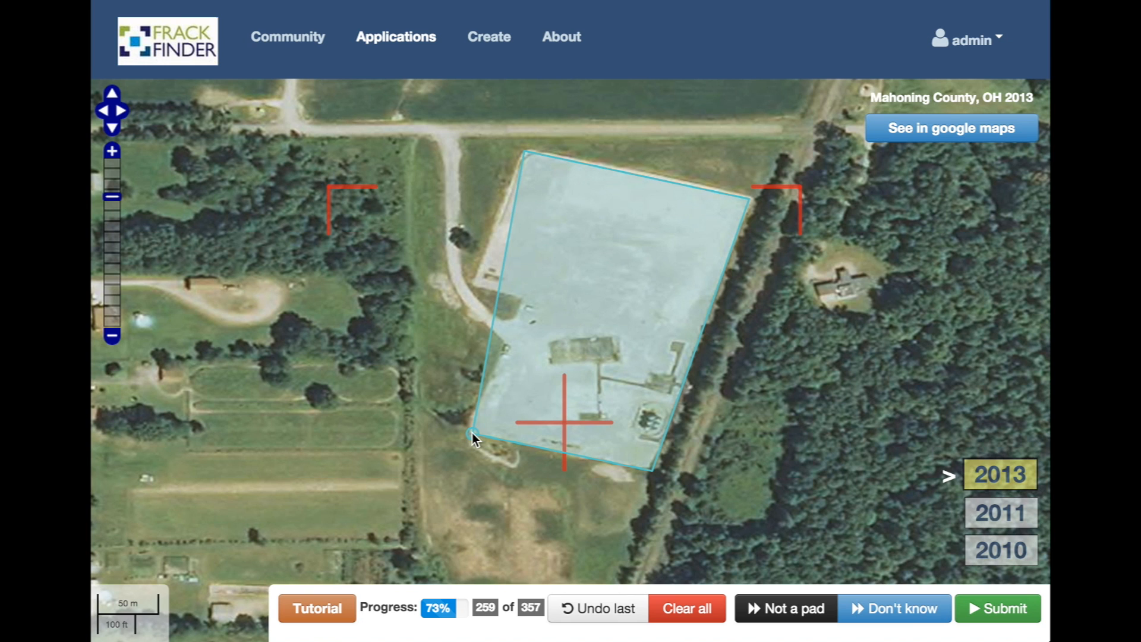
click(474, 434)
click(522, 300)
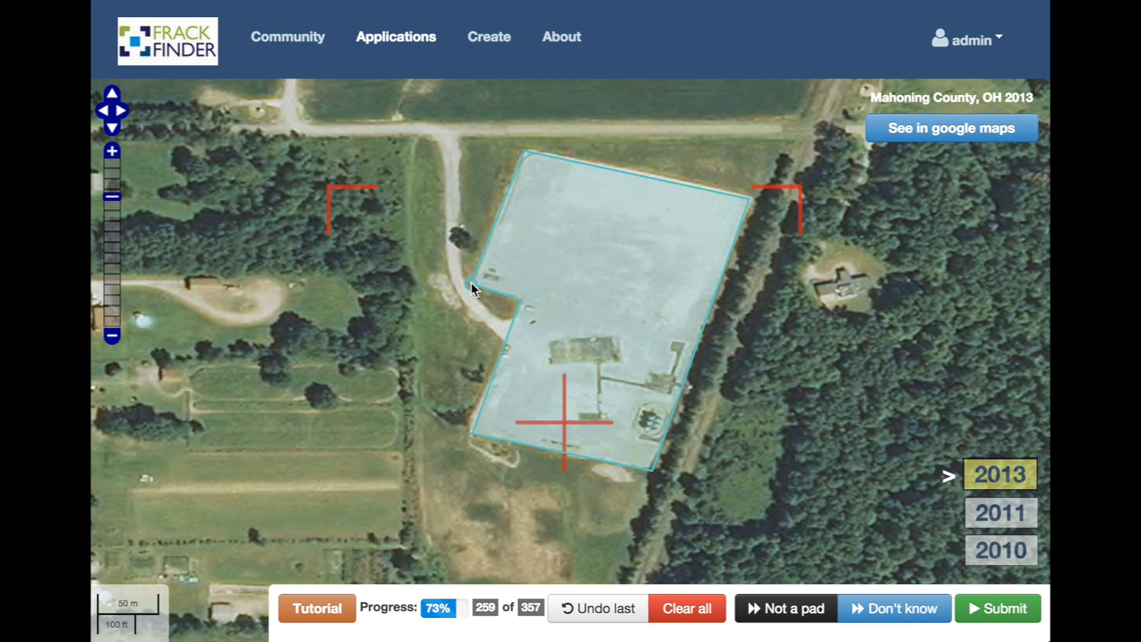
double_click(472, 283)
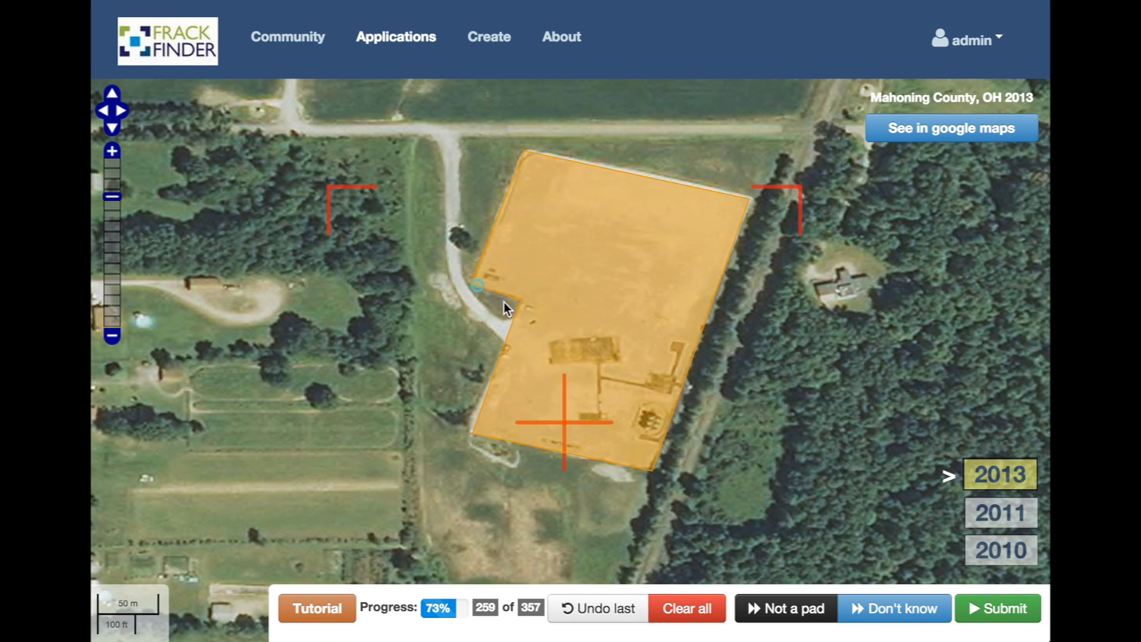
click(998, 607)
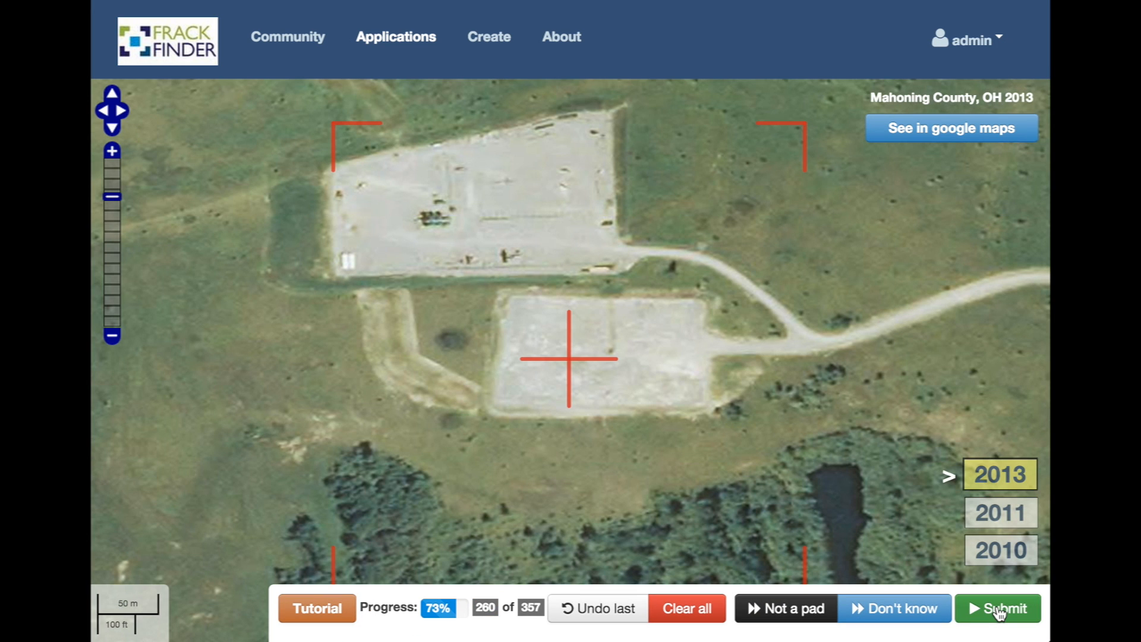
- Outline the southern of the two neighbouring pads with a closed polygon along its edges
click(503, 298)
click(702, 301)
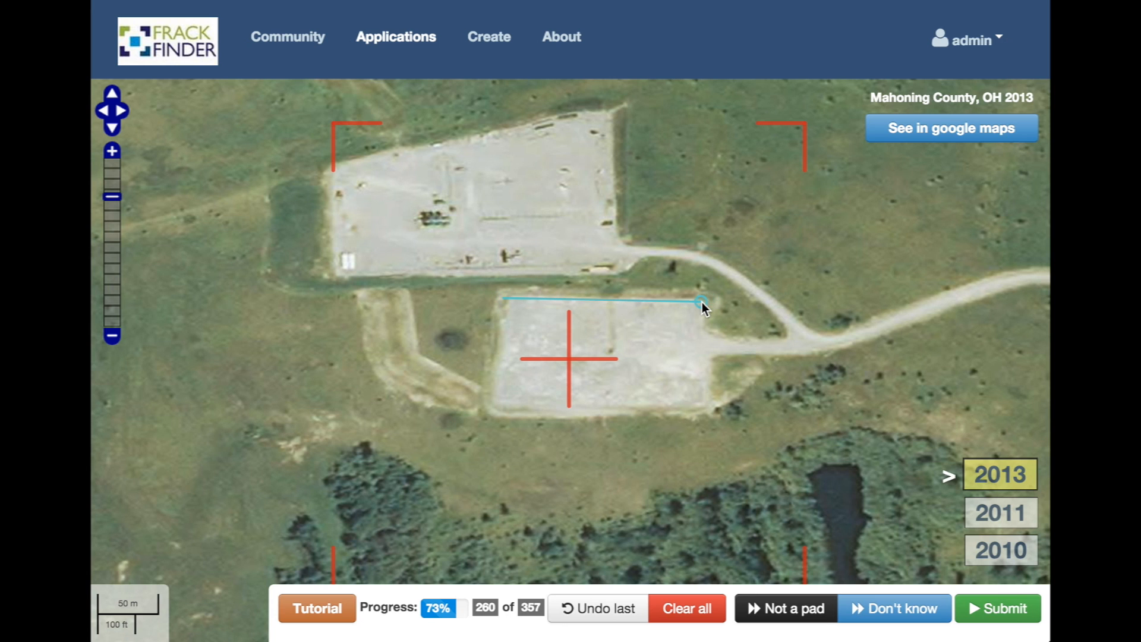
click(702, 332)
click(705, 409)
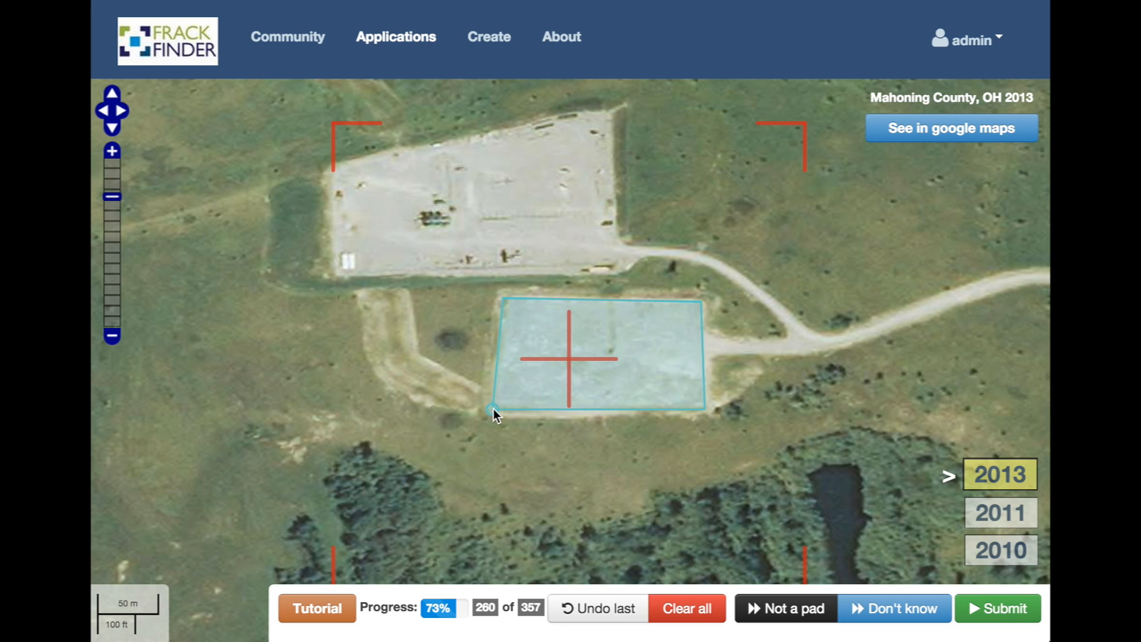
double_click(494, 406)
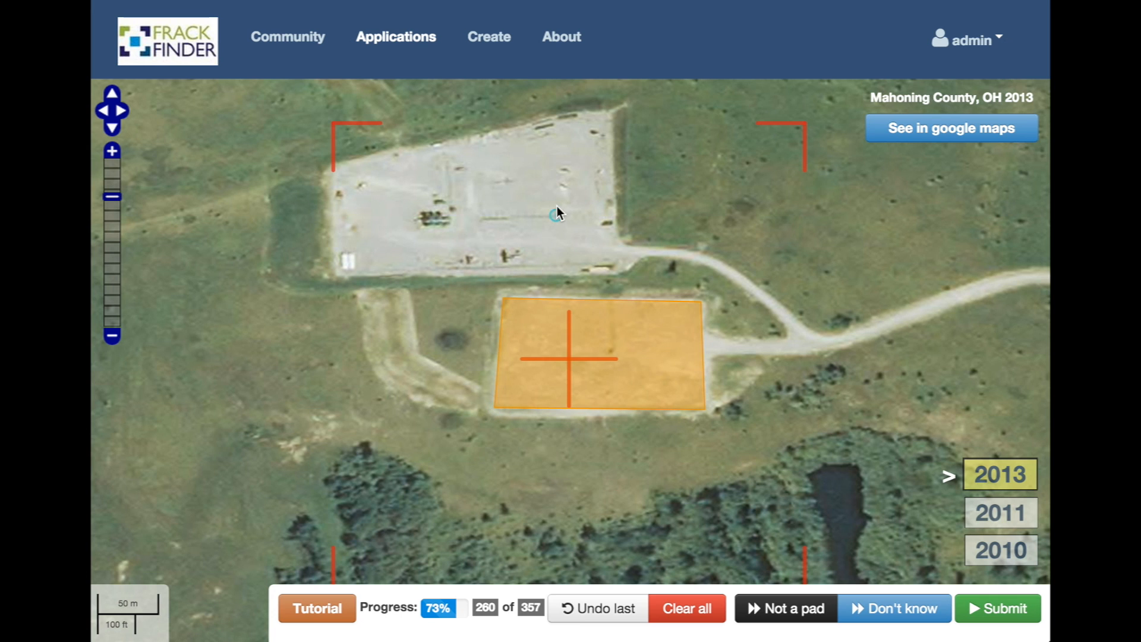
- Outline the northern, larger pad with a second closed polygon and submit both outlines
click(604, 110)
click(331, 167)
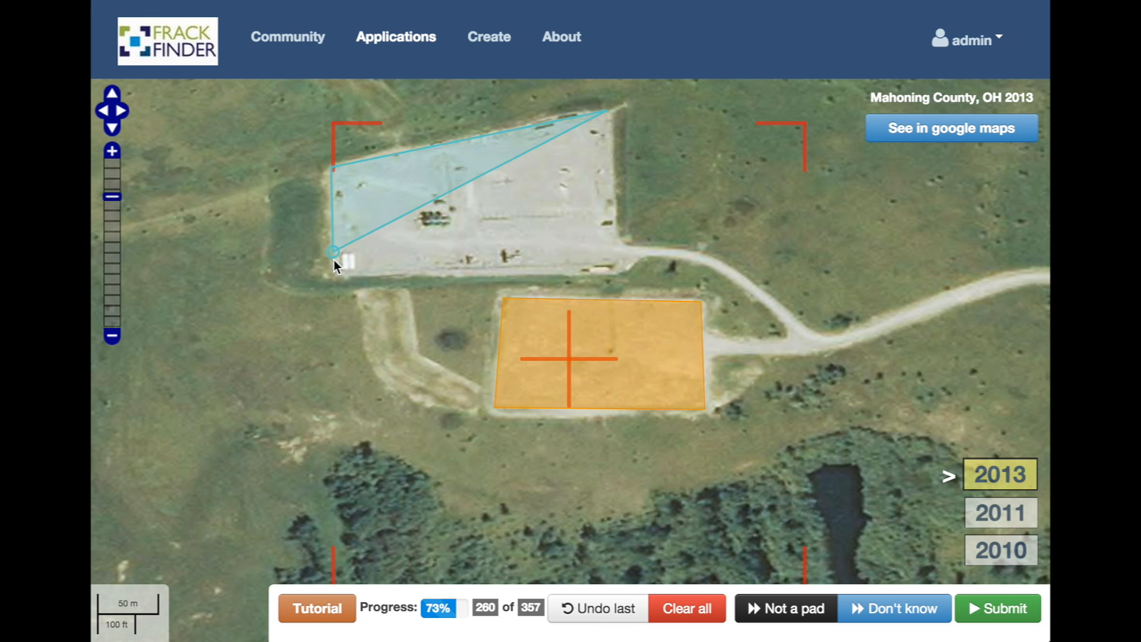
click(330, 276)
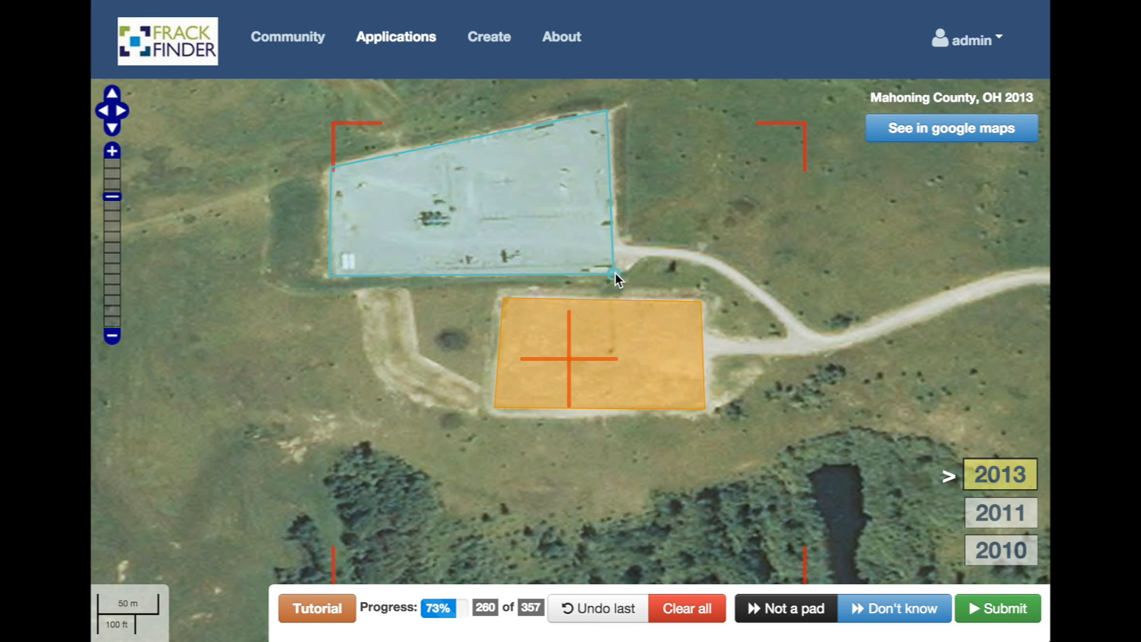
double_click(618, 274)
drag(607, 110, 613, 108)
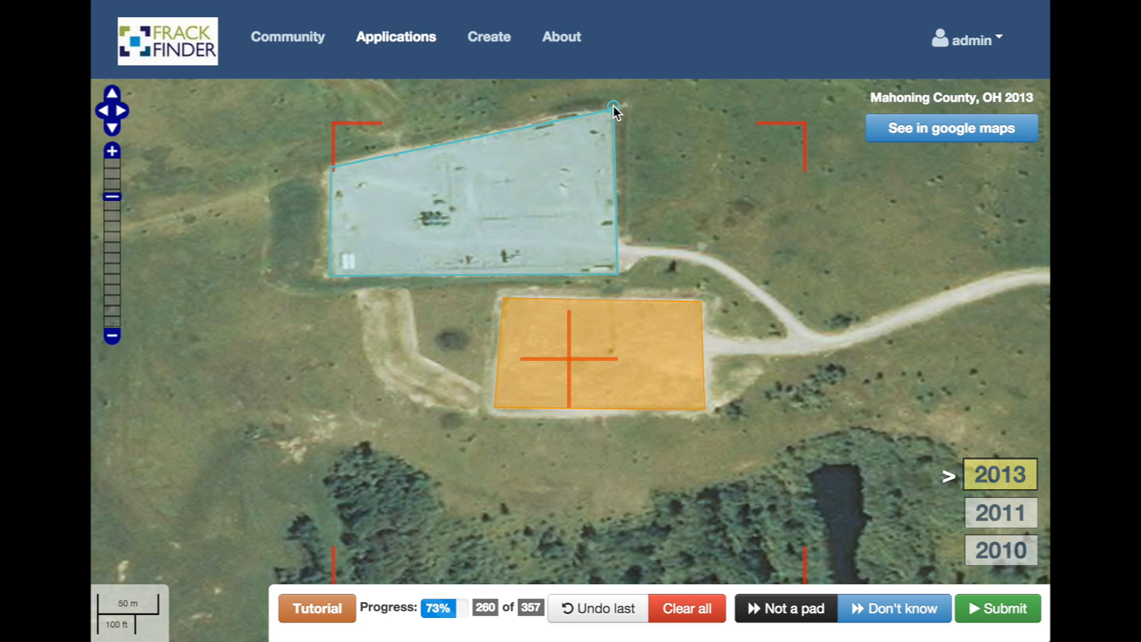
double_click(614, 107)
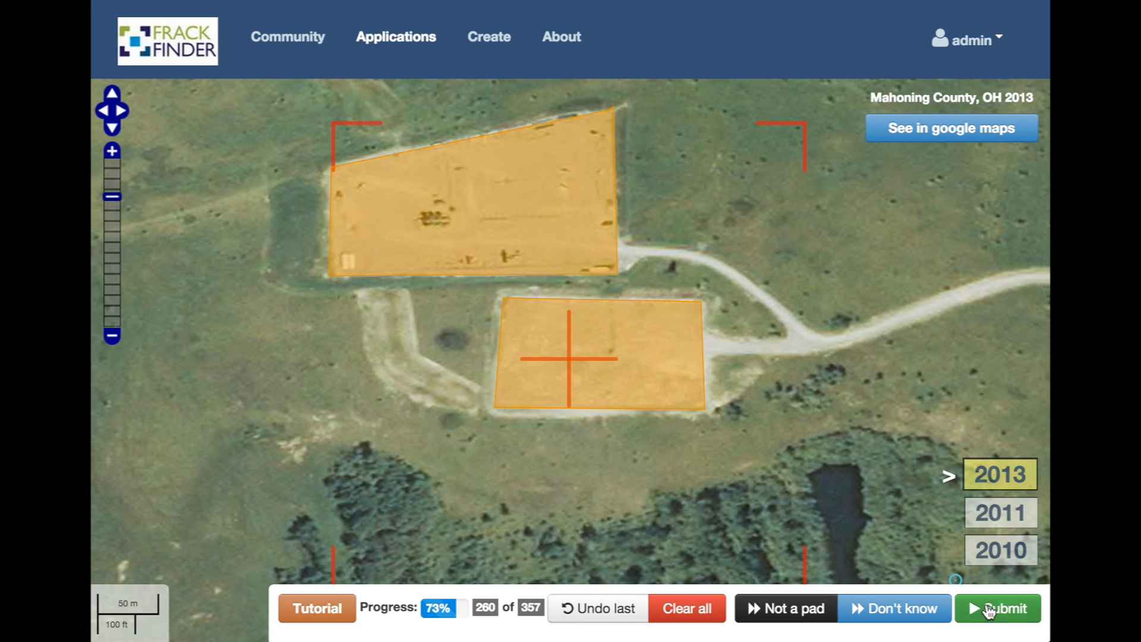
click(988, 613)
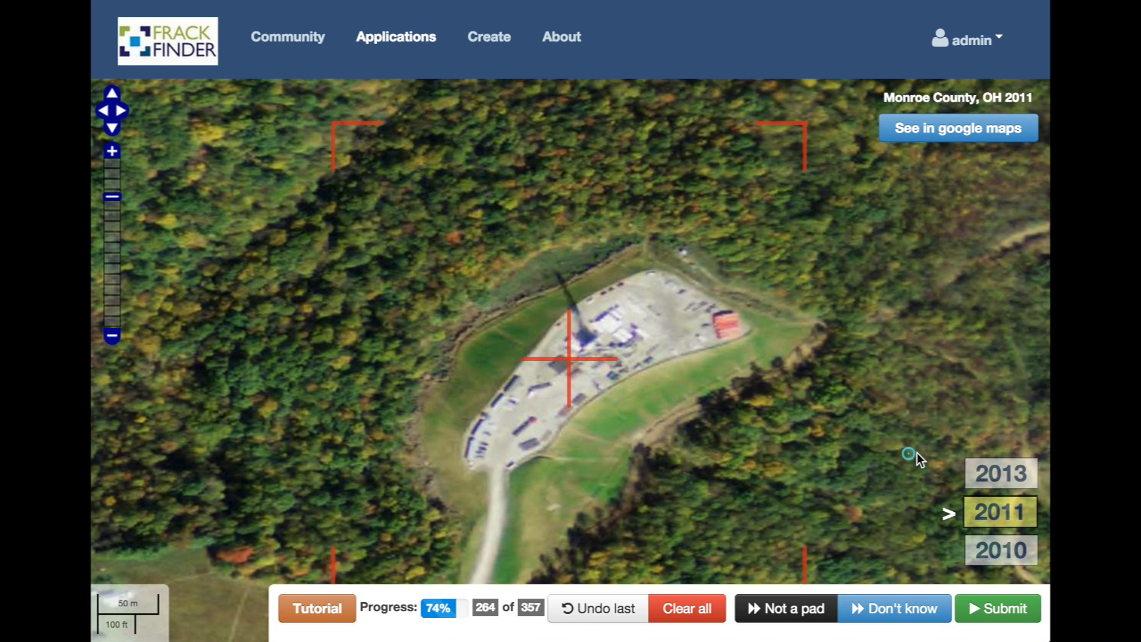
- Try to outline the curved pad on the 2013 imagery and submit that polygon for the 2011 task
click(1013, 481)
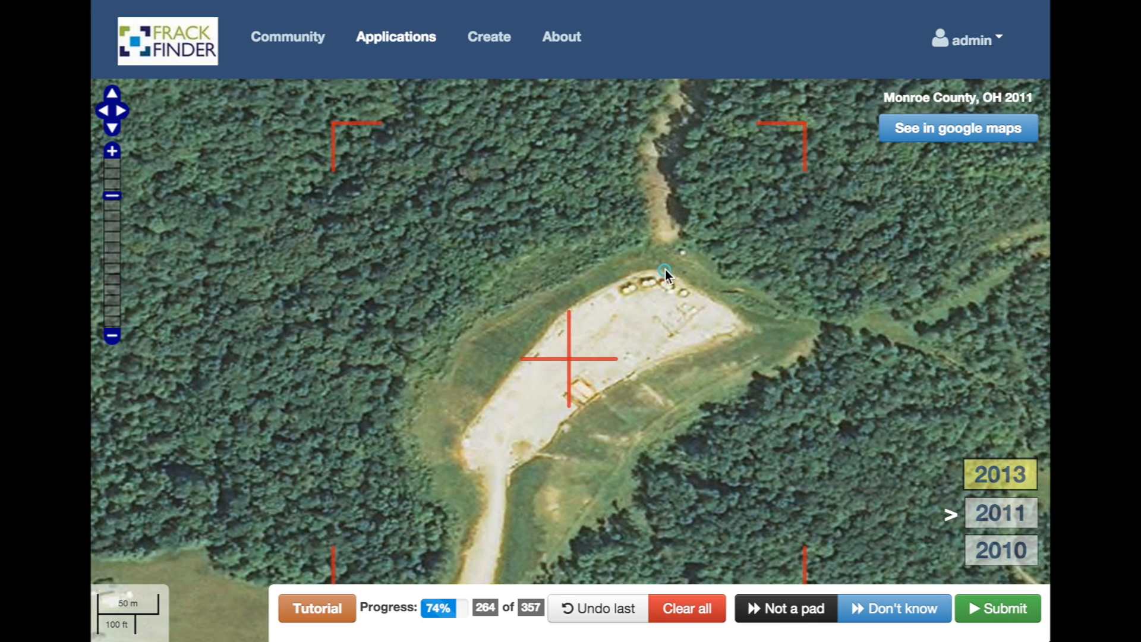
click(749, 323)
click(737, 338)
click(639, 364)
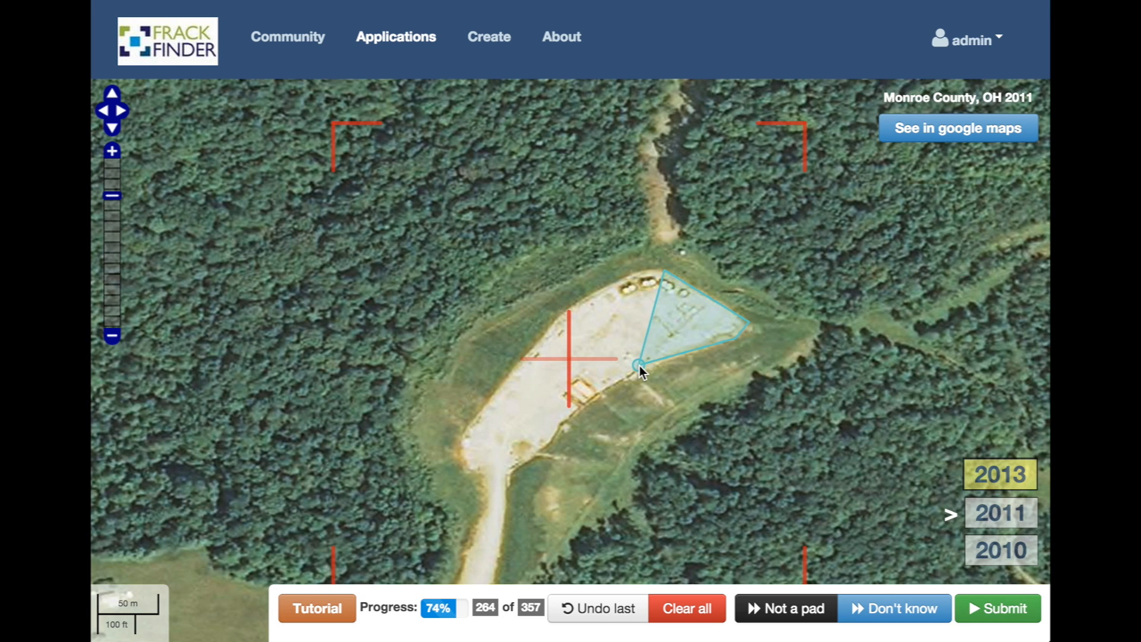
click(568, 419)
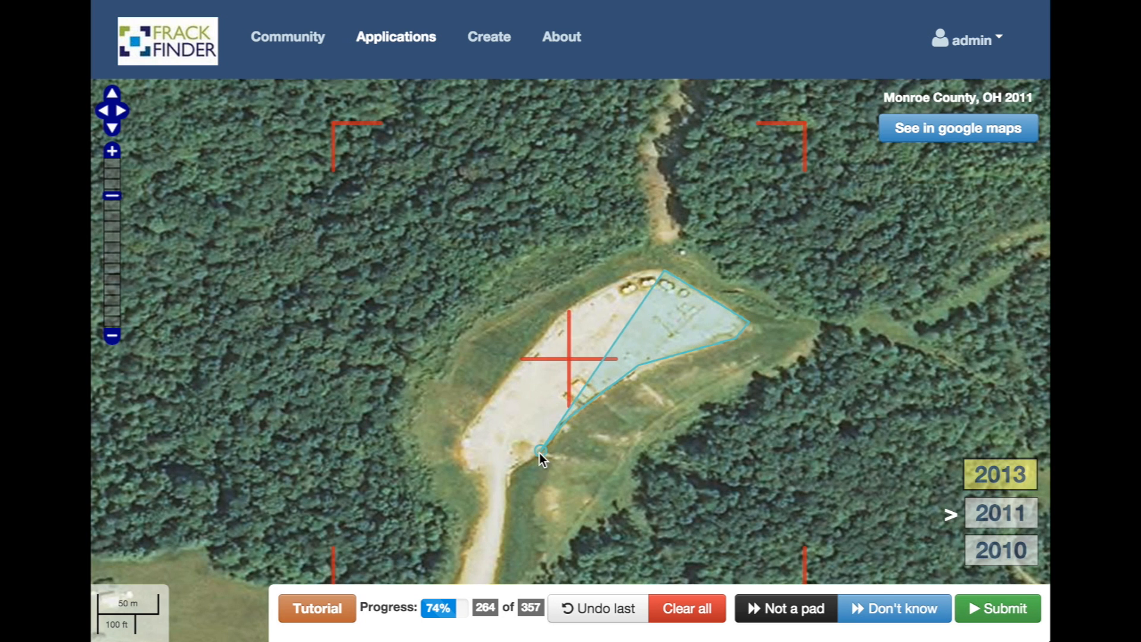
click(545, 454)
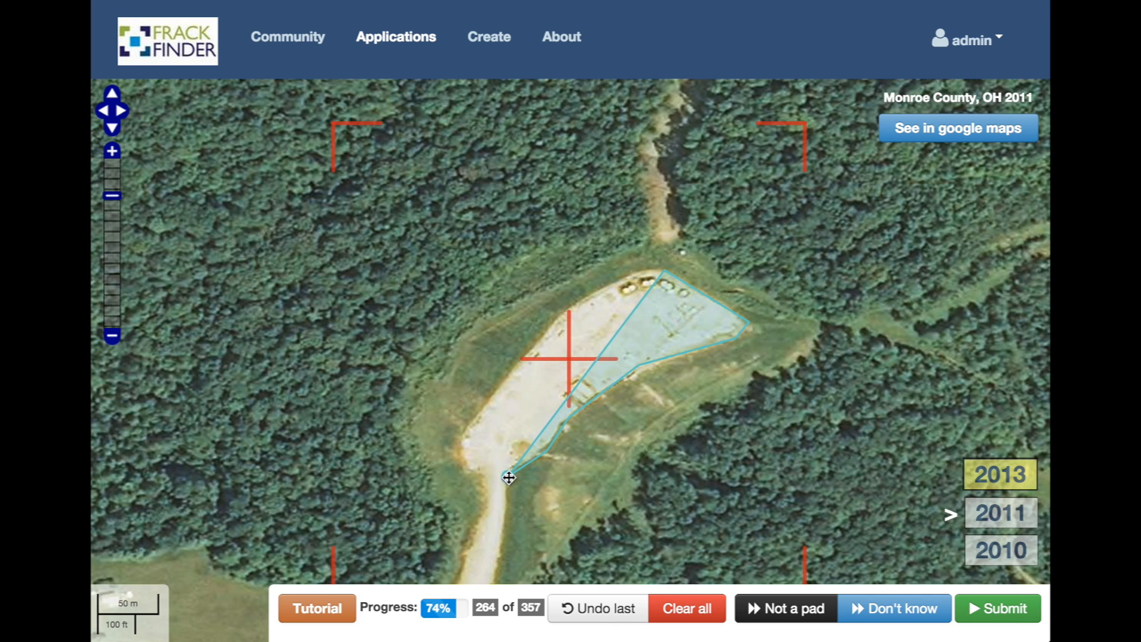
click(509, 476)
click(480, 476)
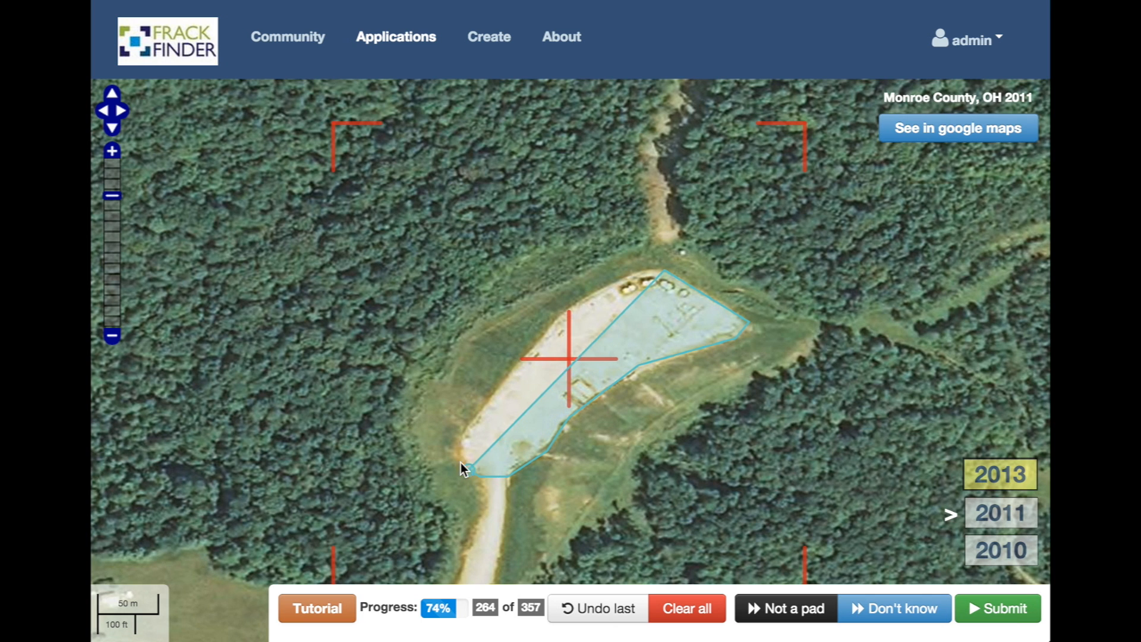
click(452, 448)
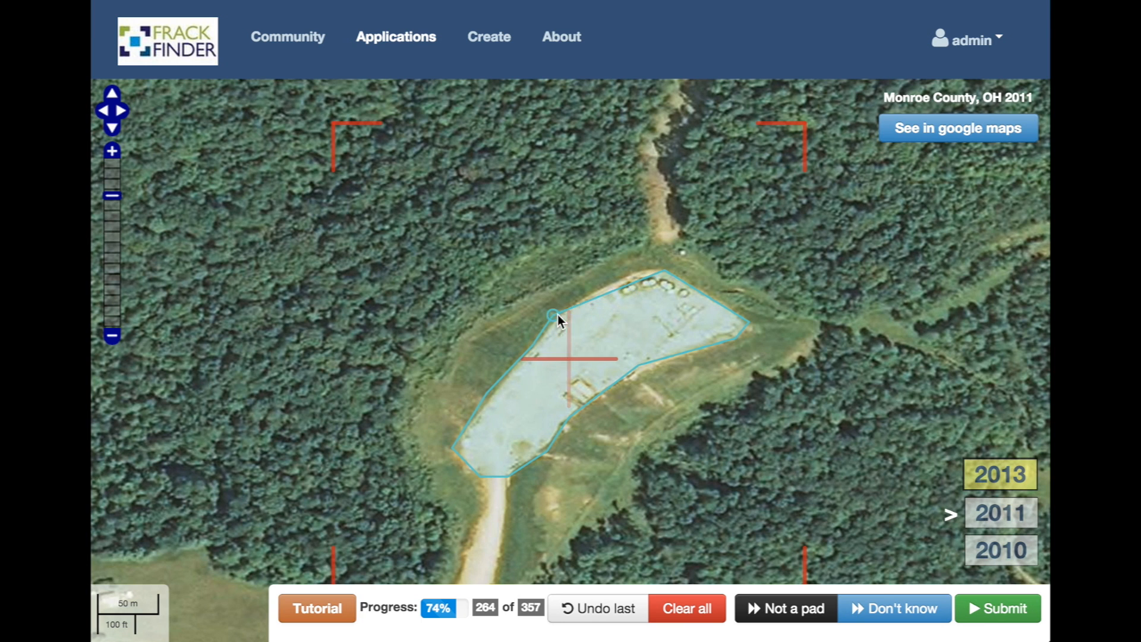
click(563, 307)
click(635, 270)
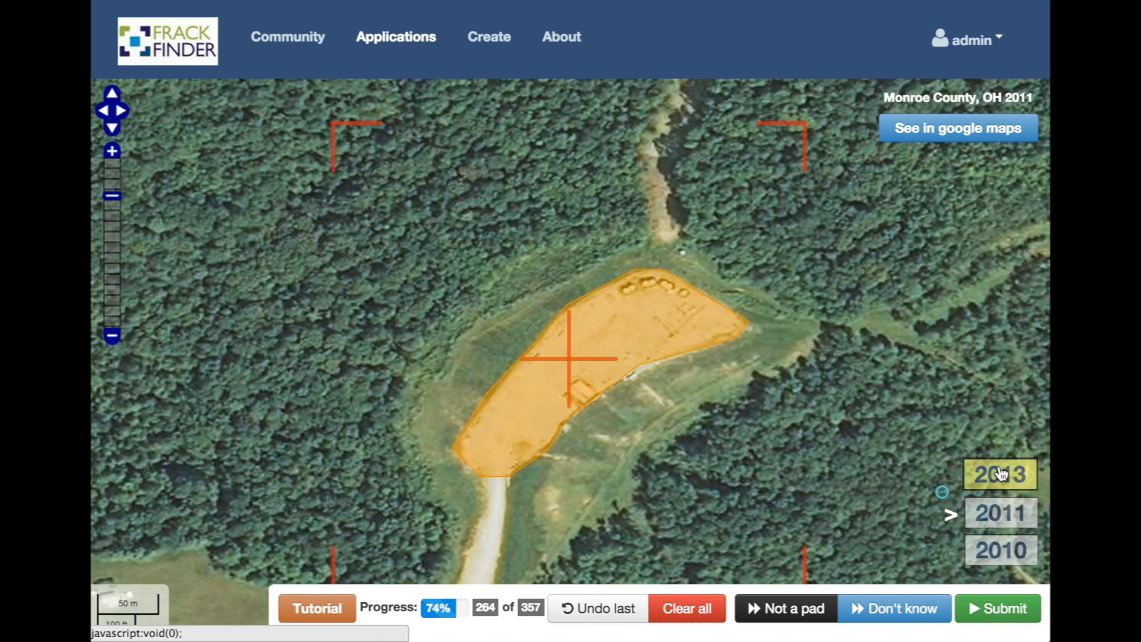
click(1004, 609)
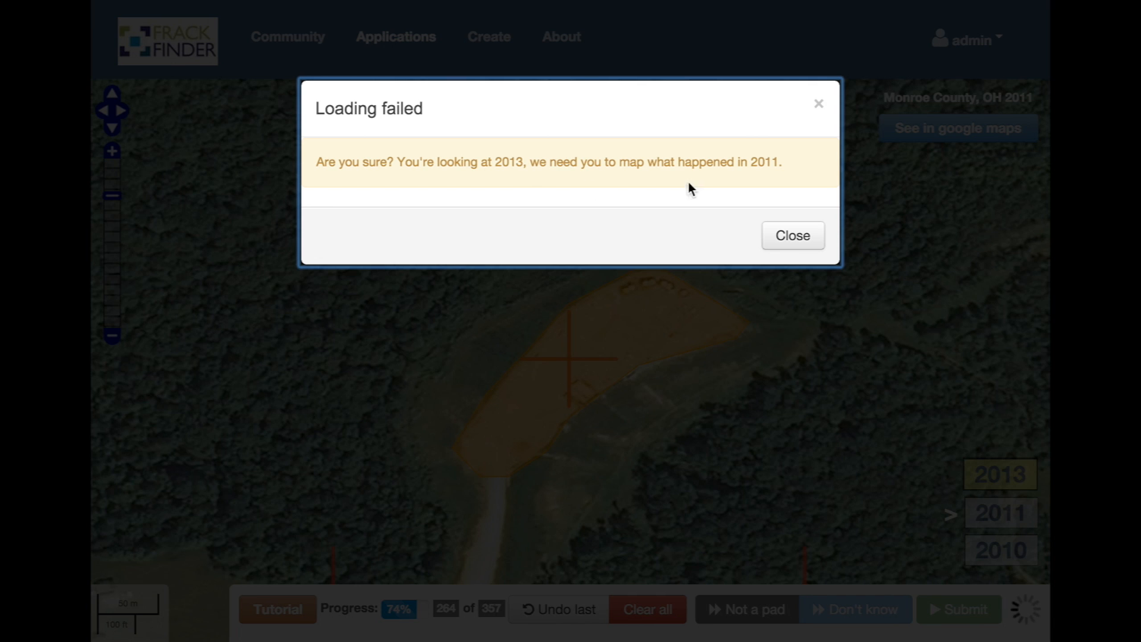
- Return to the 2011 imagery and clear the outline traced from the 2013 imagery
click(825, 108)
click(793, 233)
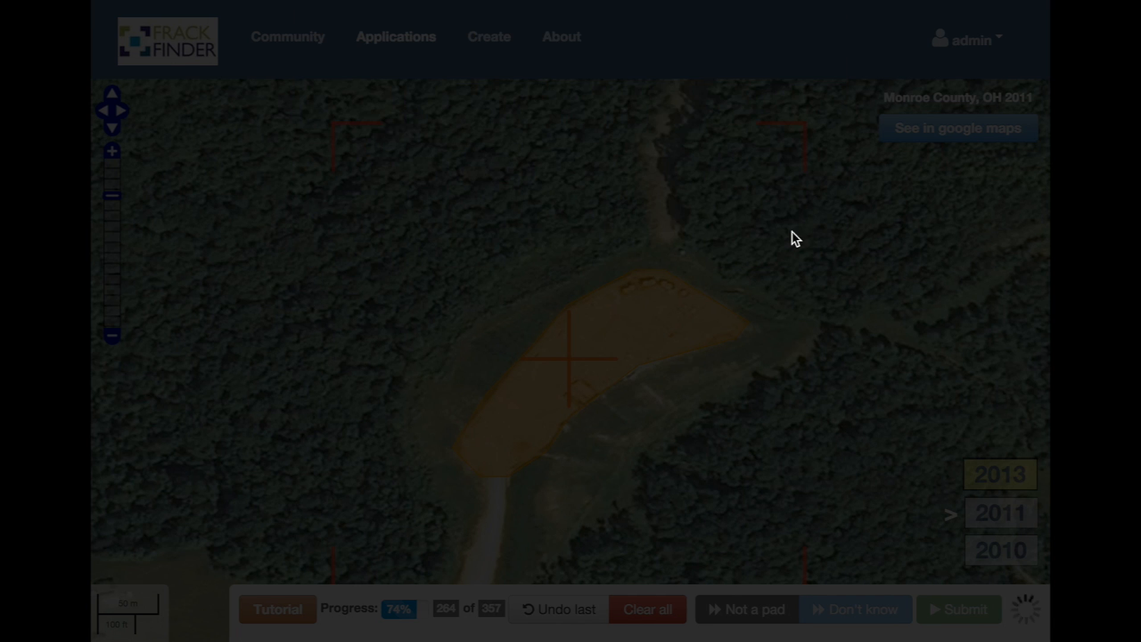
click(1005, 512)
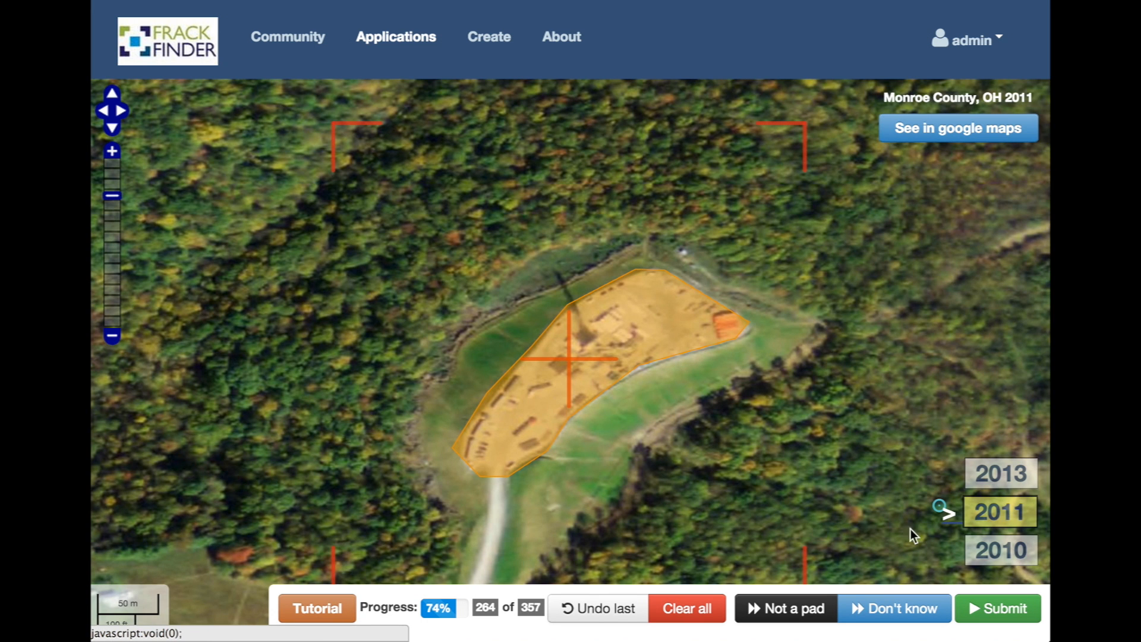
click(691, 608)
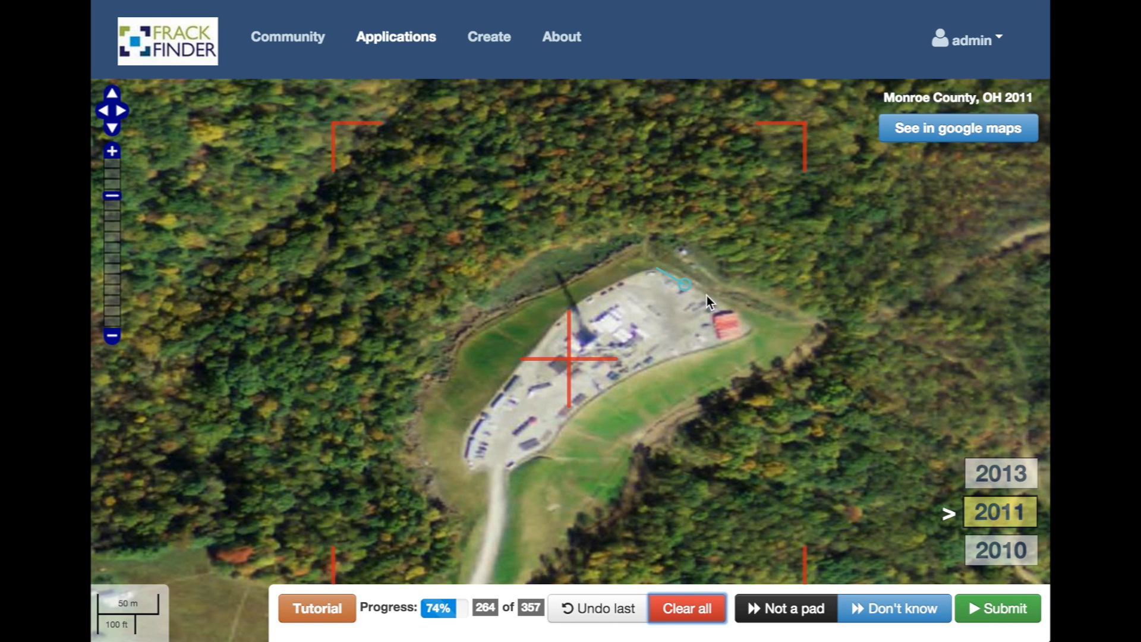
- Outline the curved pad on the 2011 imagery with a closed polygon along its edges, and submit it
click(744, 316)
click(750, 336)
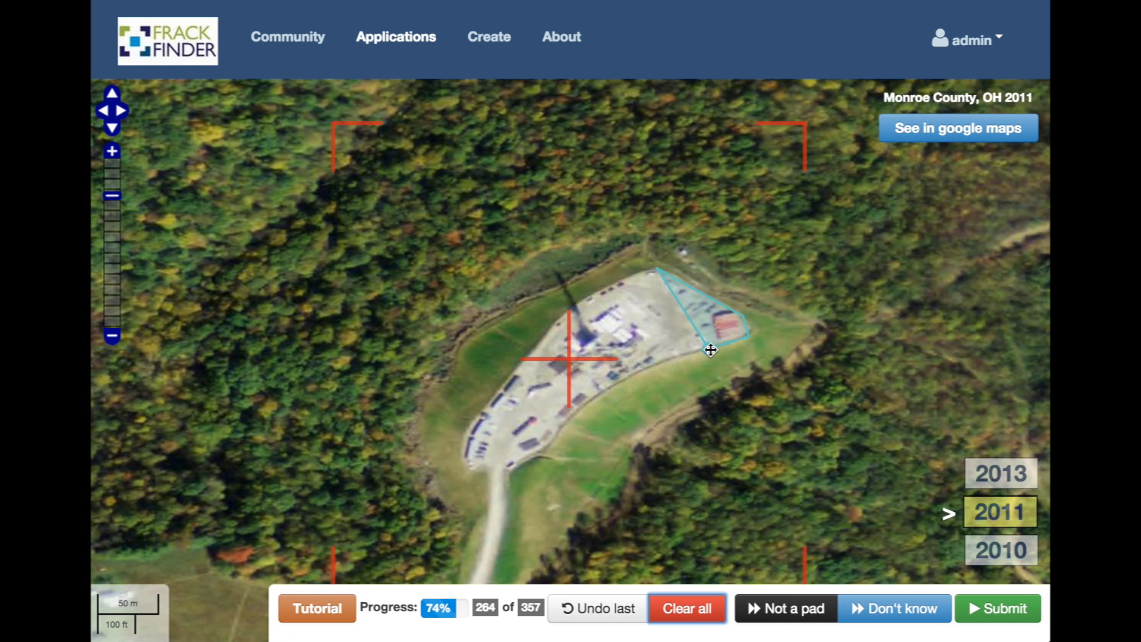
click(650, 367)
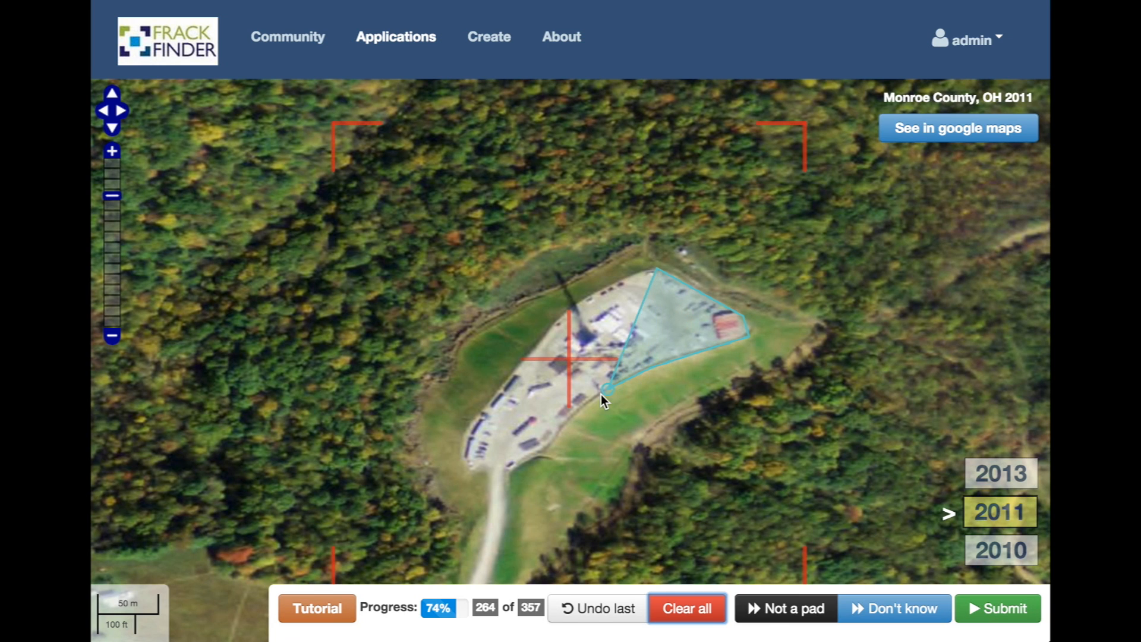
click(544, 453)
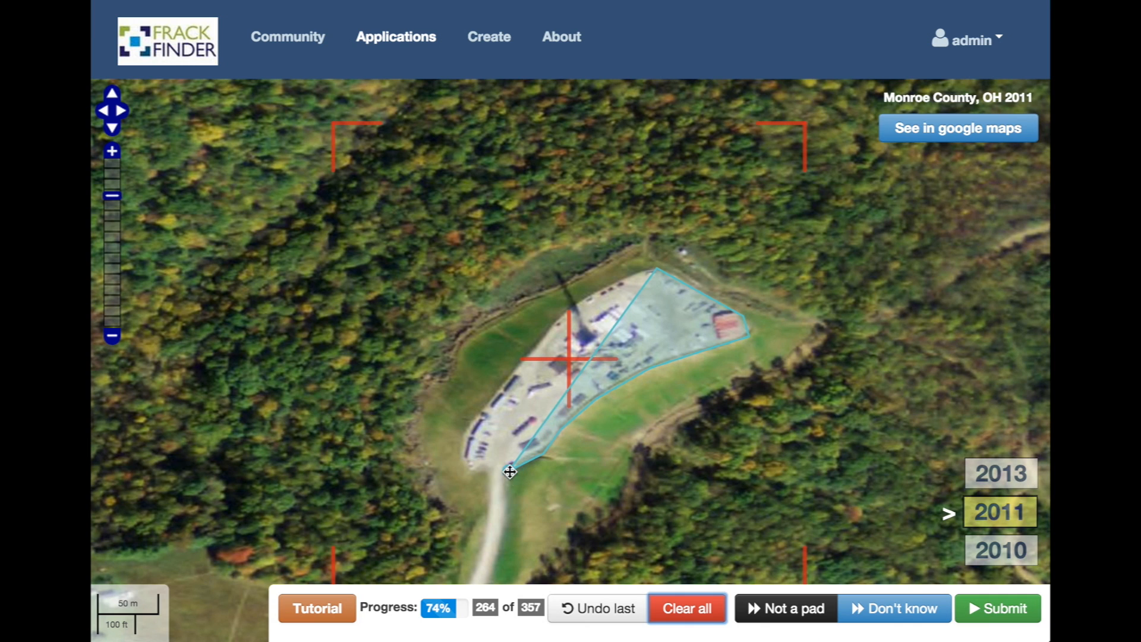
click(508, 469)
click(464, 458)
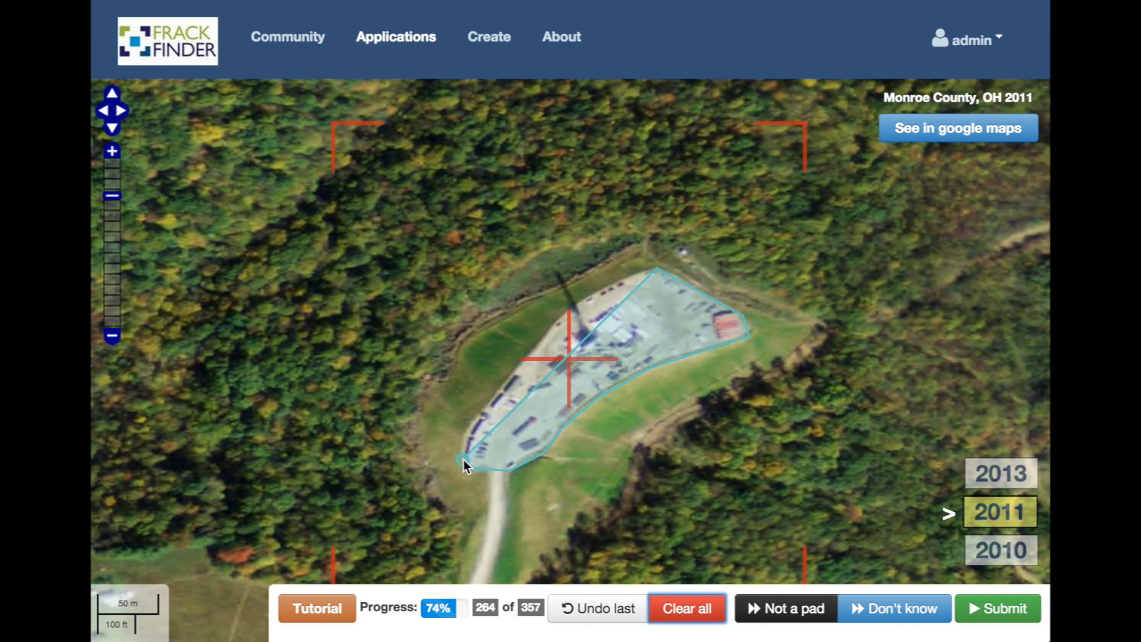
click(479, 418)
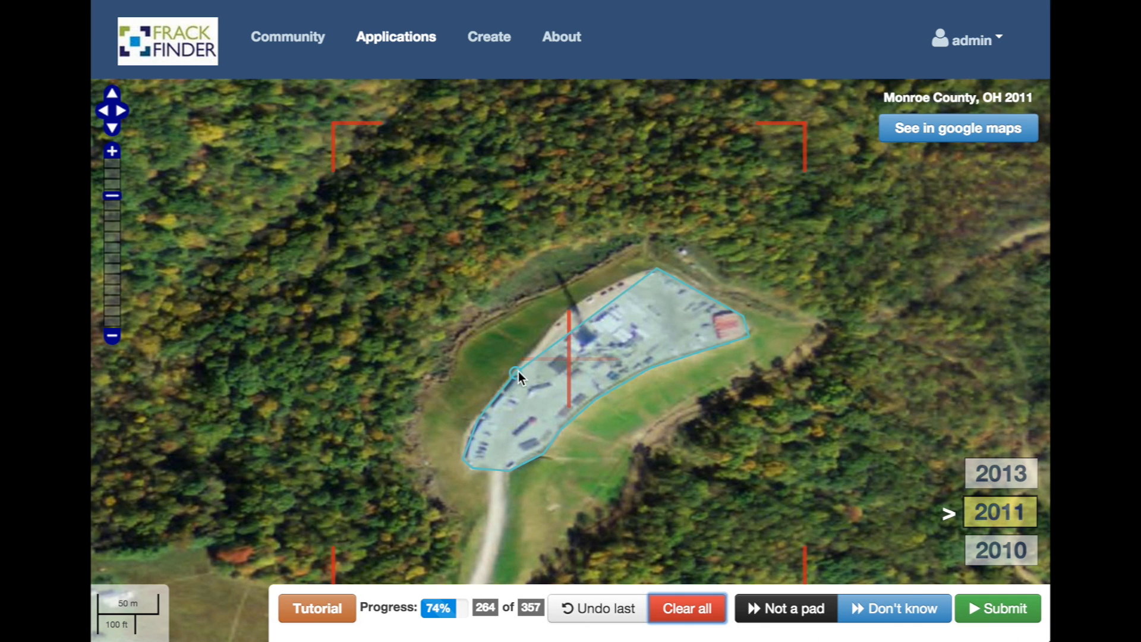
click(551, 330)
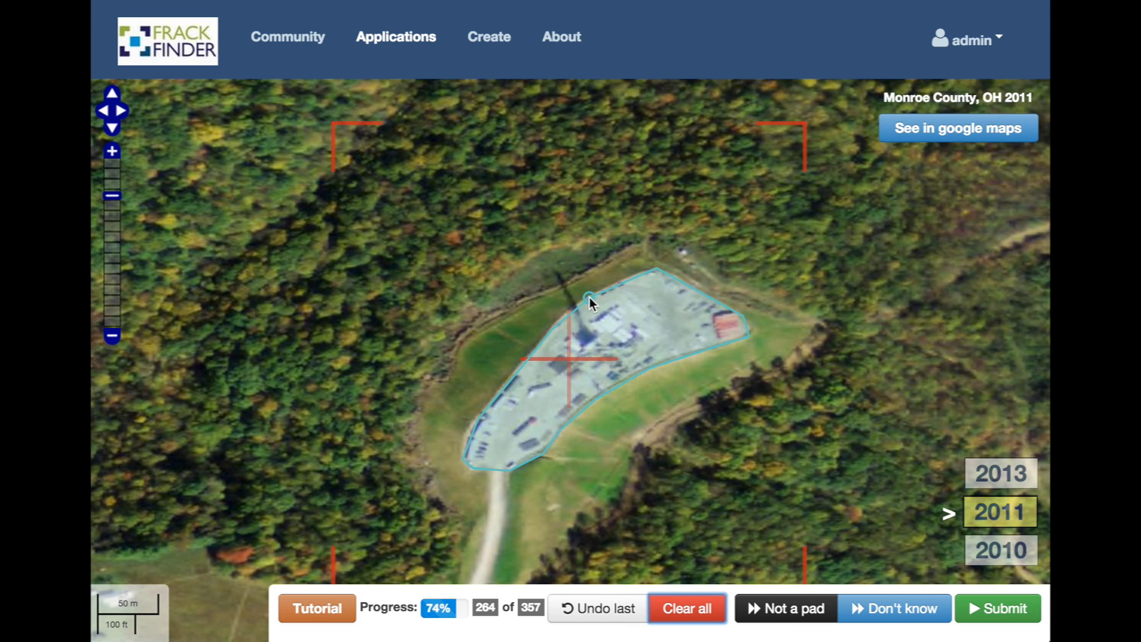
click(591, 293)
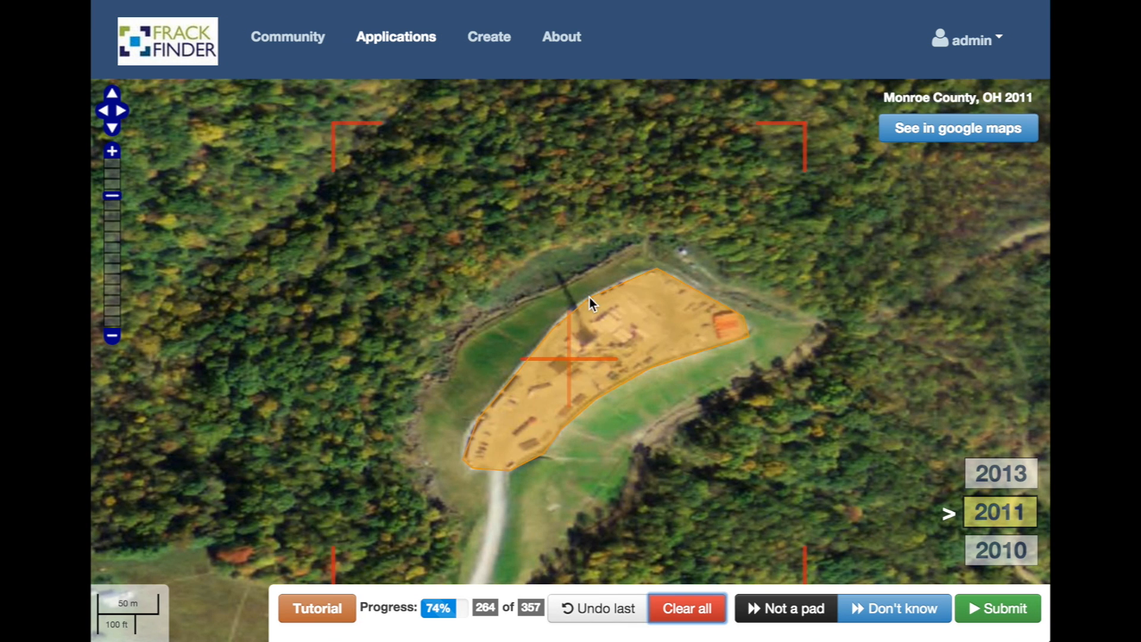
click(1002, 607)
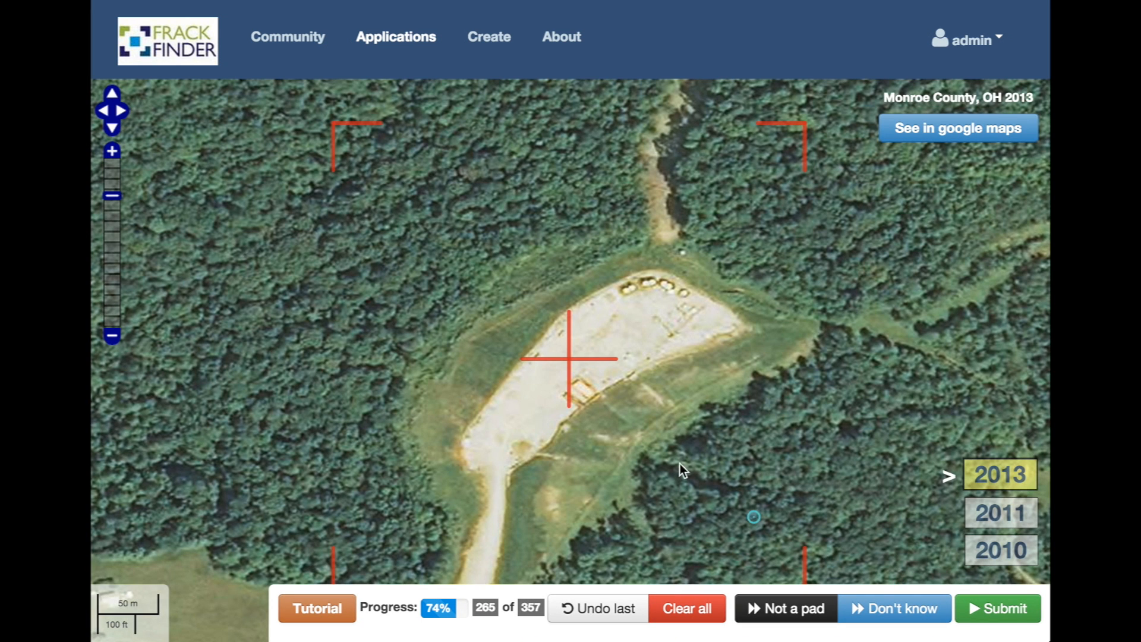
- Outline the same curved pad on the 2013 imagery for the 2013 task, closing it across the access road, and submit it
click(602, 289)
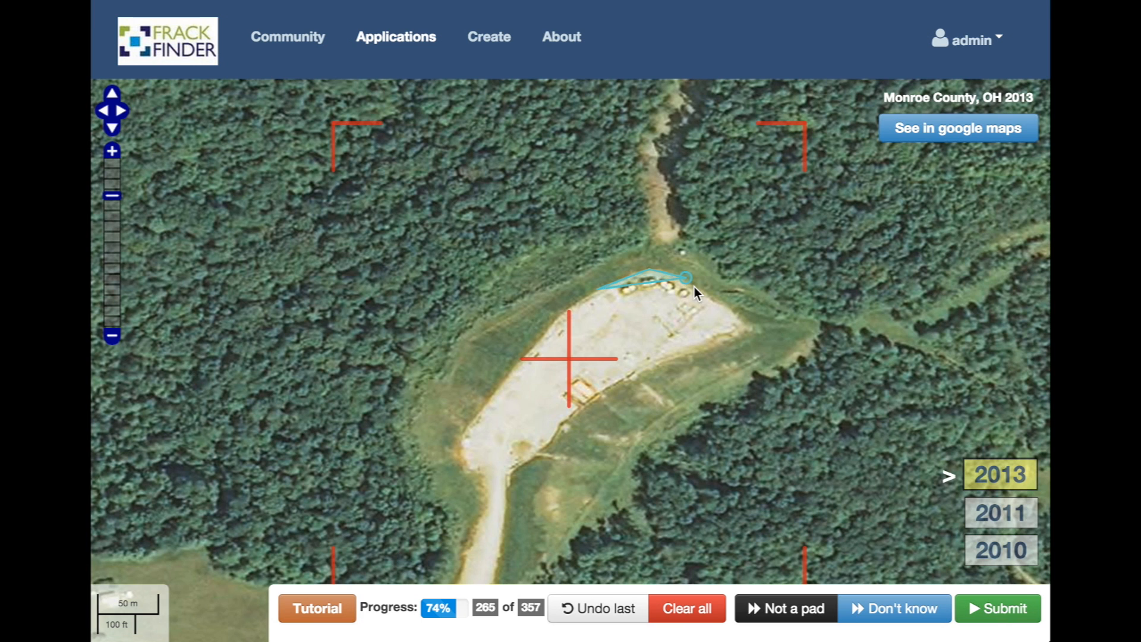
click(678, 274)
click(747, 337)
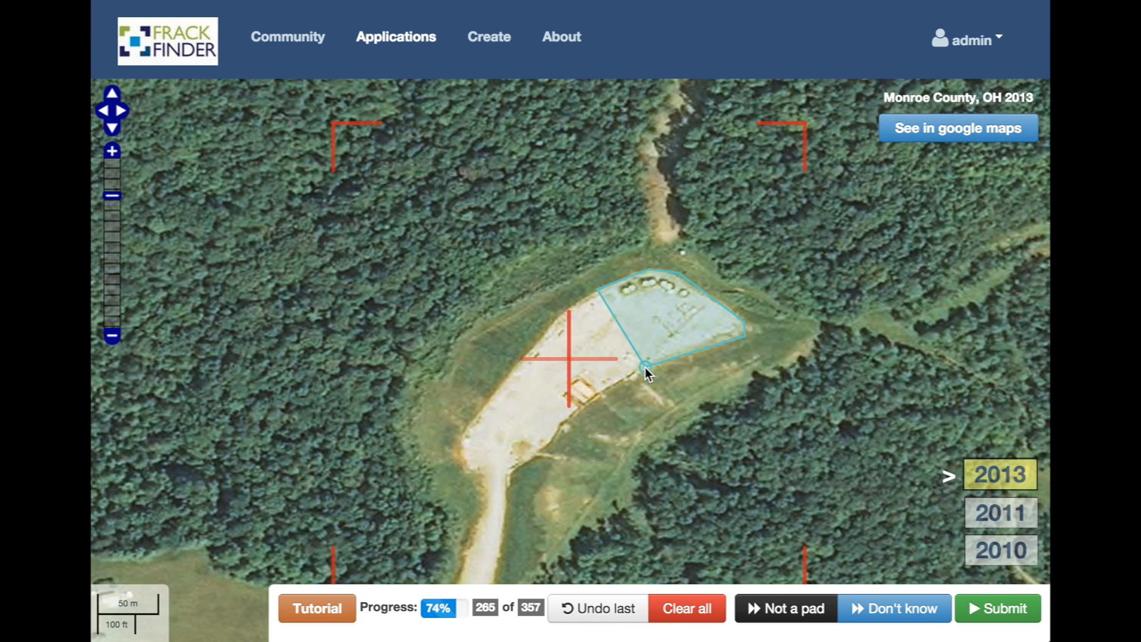
click(643, 367)
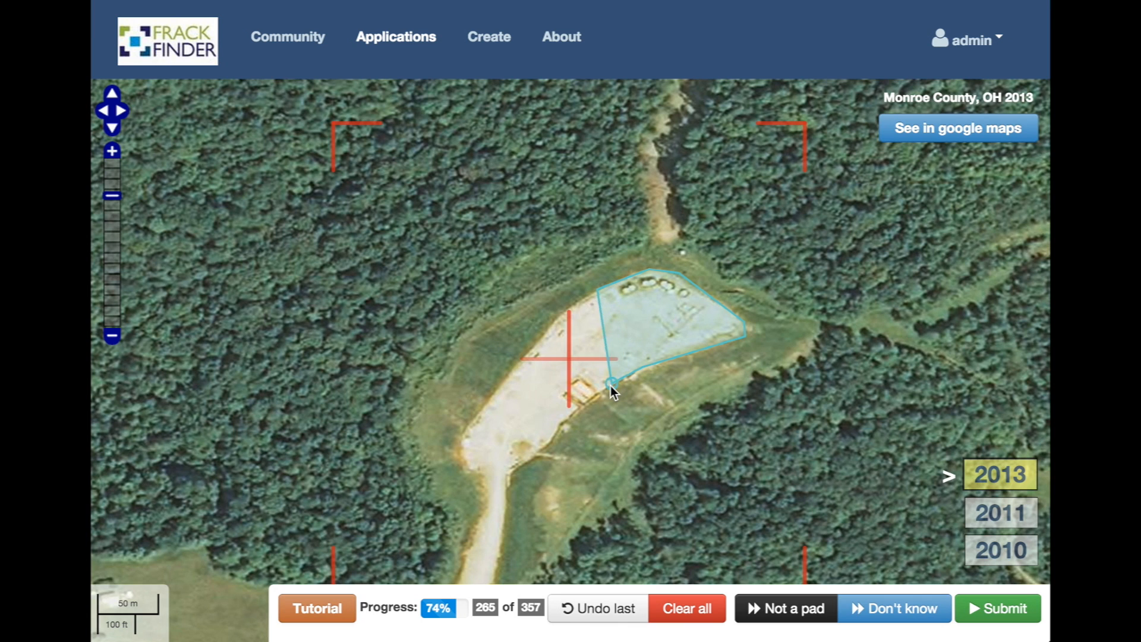
click(568, 421)
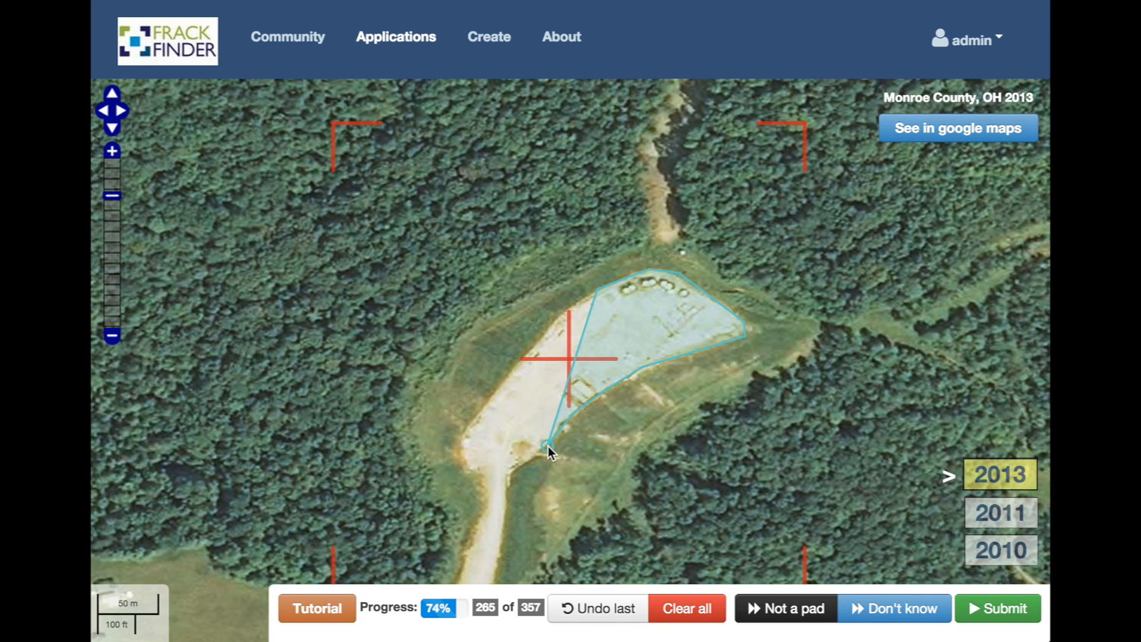
click(511, 471)
click(481, 471)
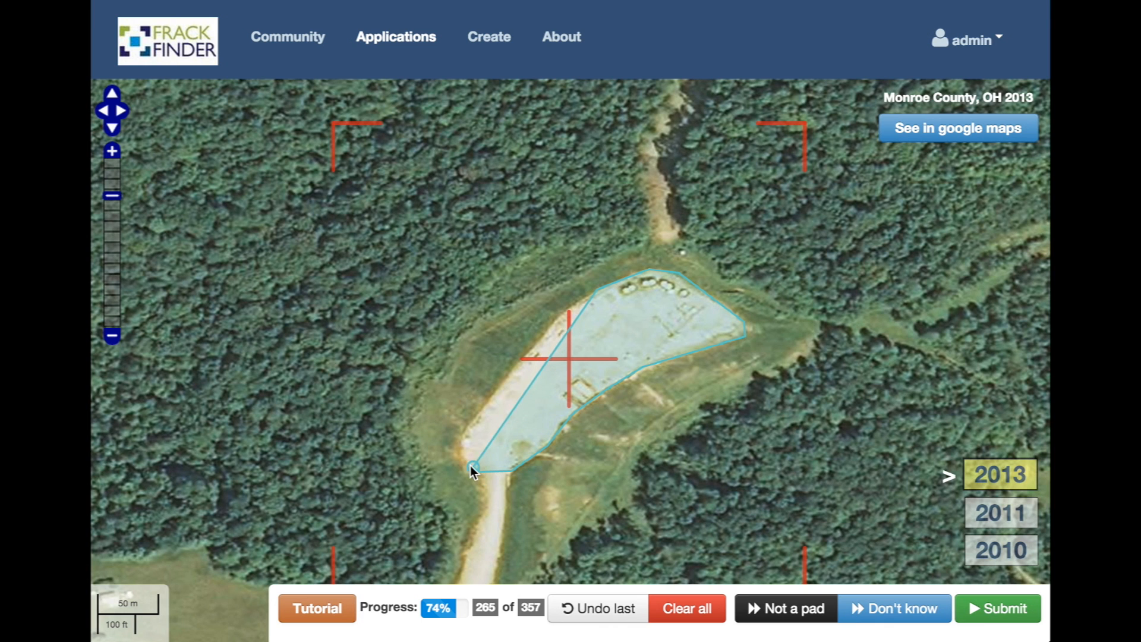
click(462, 441)
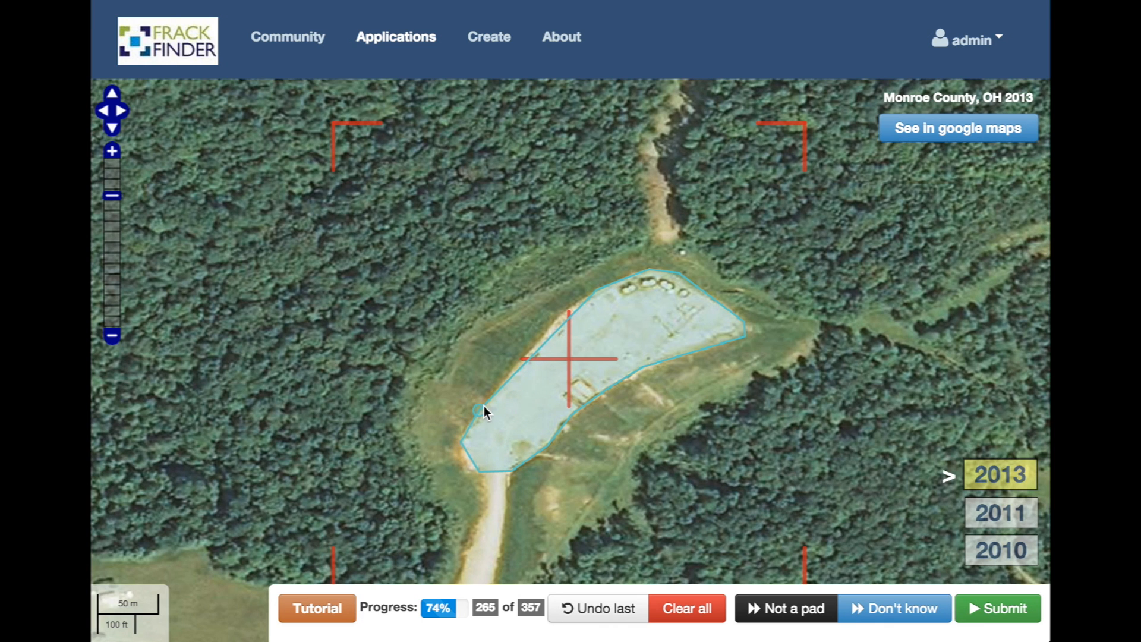
click(568, 313)
click(996, 610)
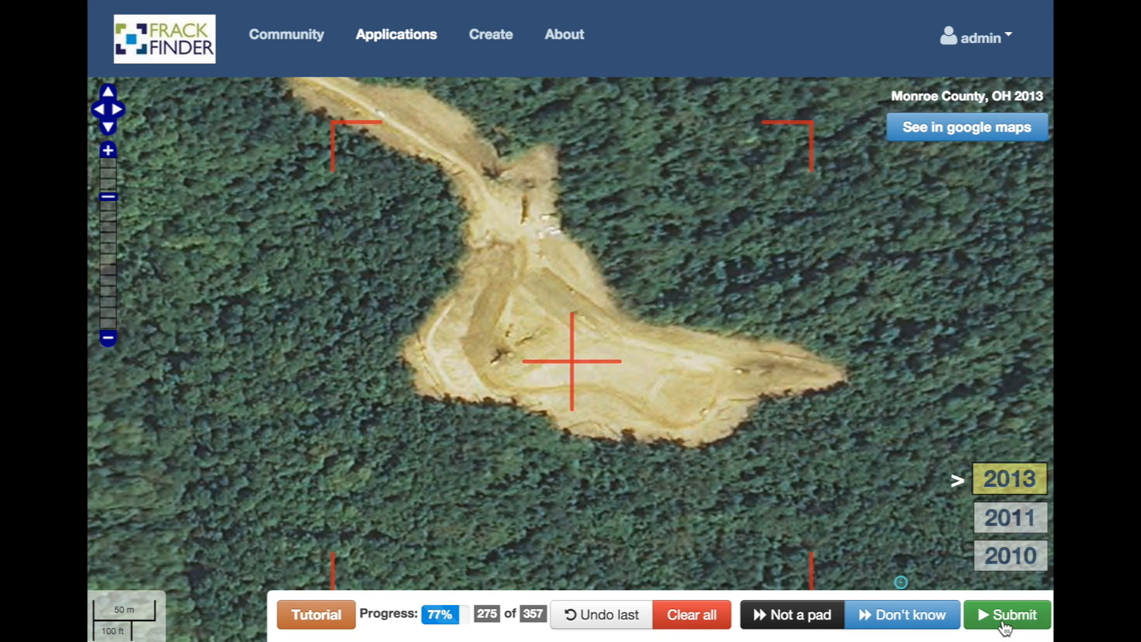
- Record the irregular bare clearing in the forest as "Don't know" without outlining it
click(906, 621)
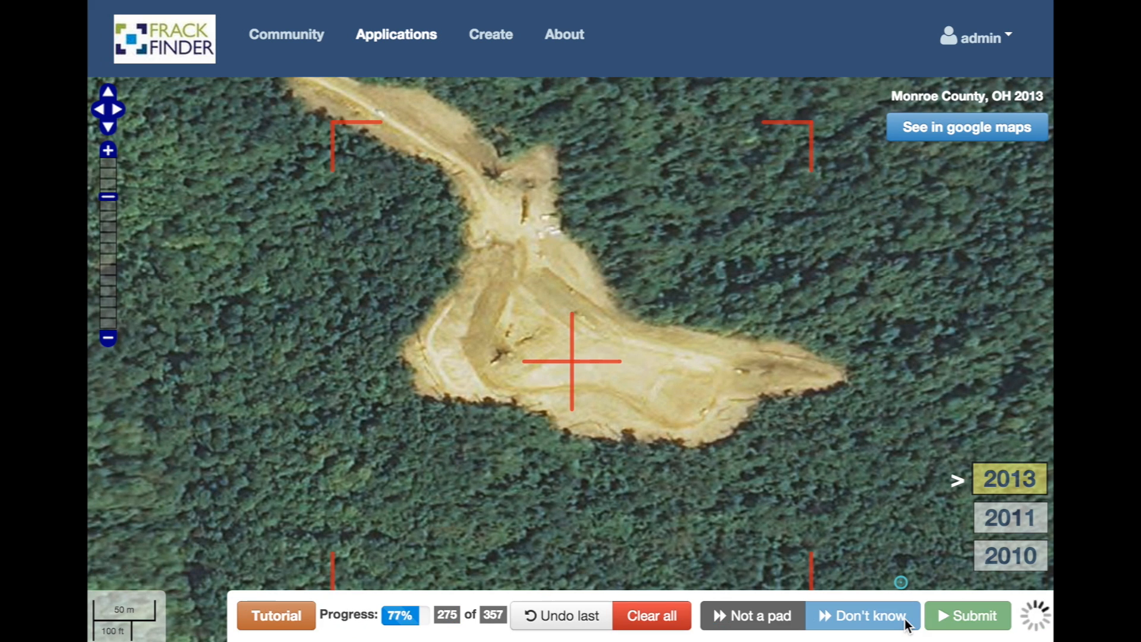